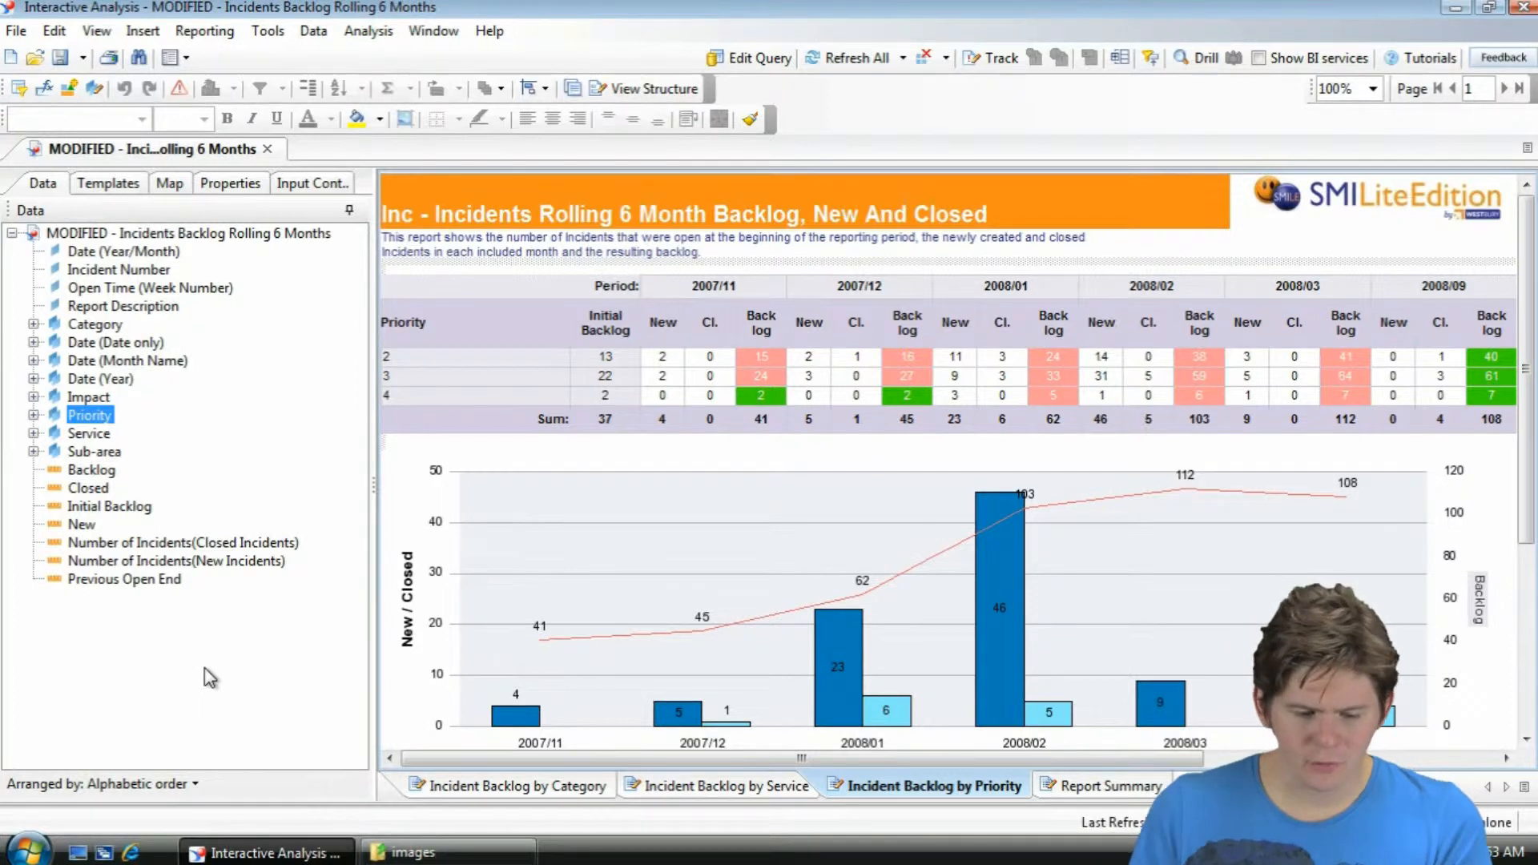
Check the background image source of the logo cell in the report header, leaving its settings as they are.
click(1409, 195)
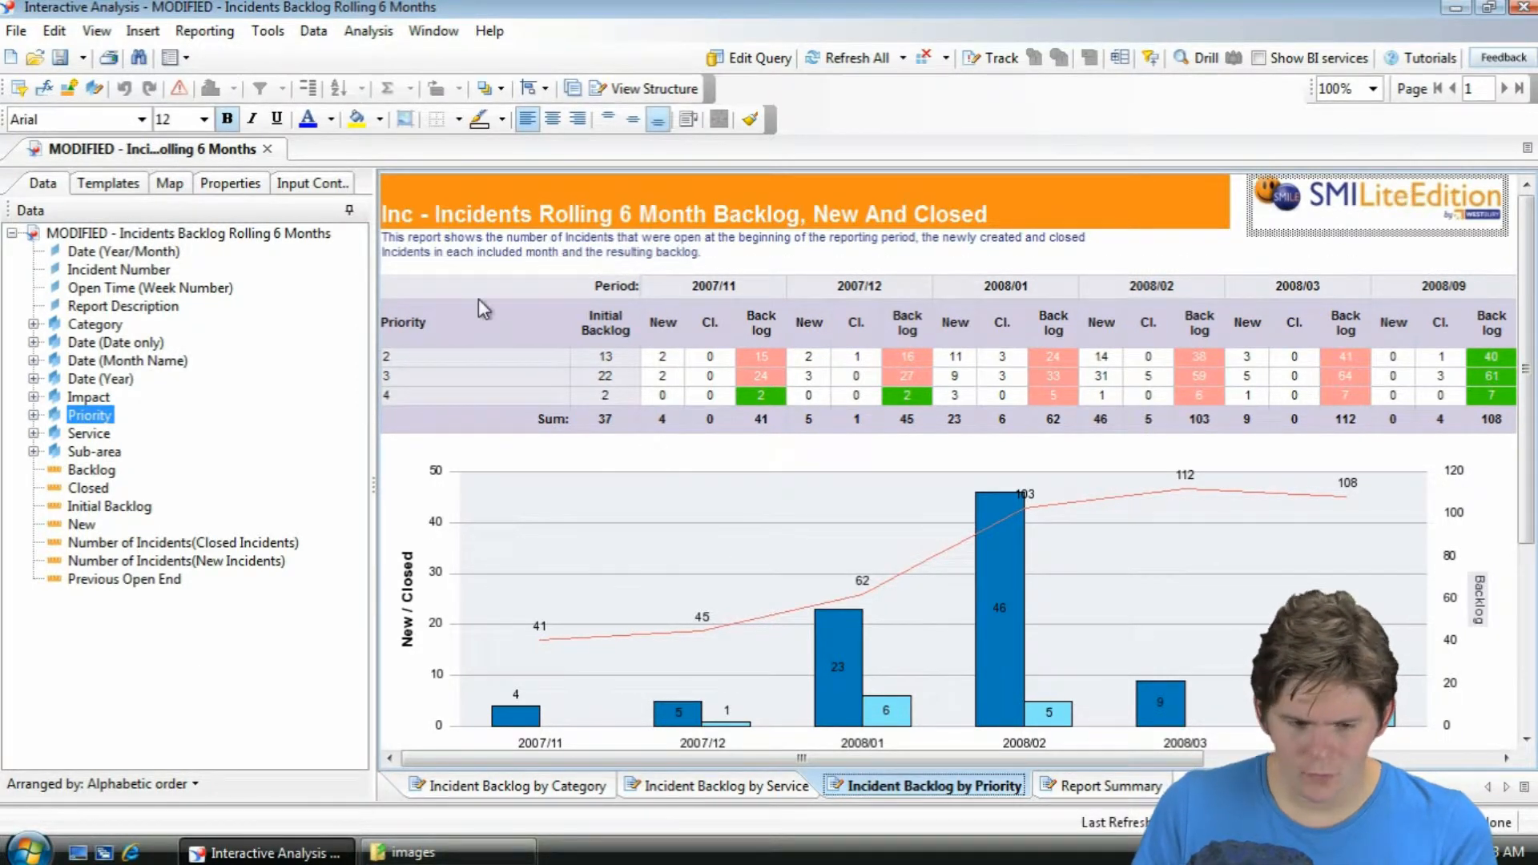
click(230, 184)
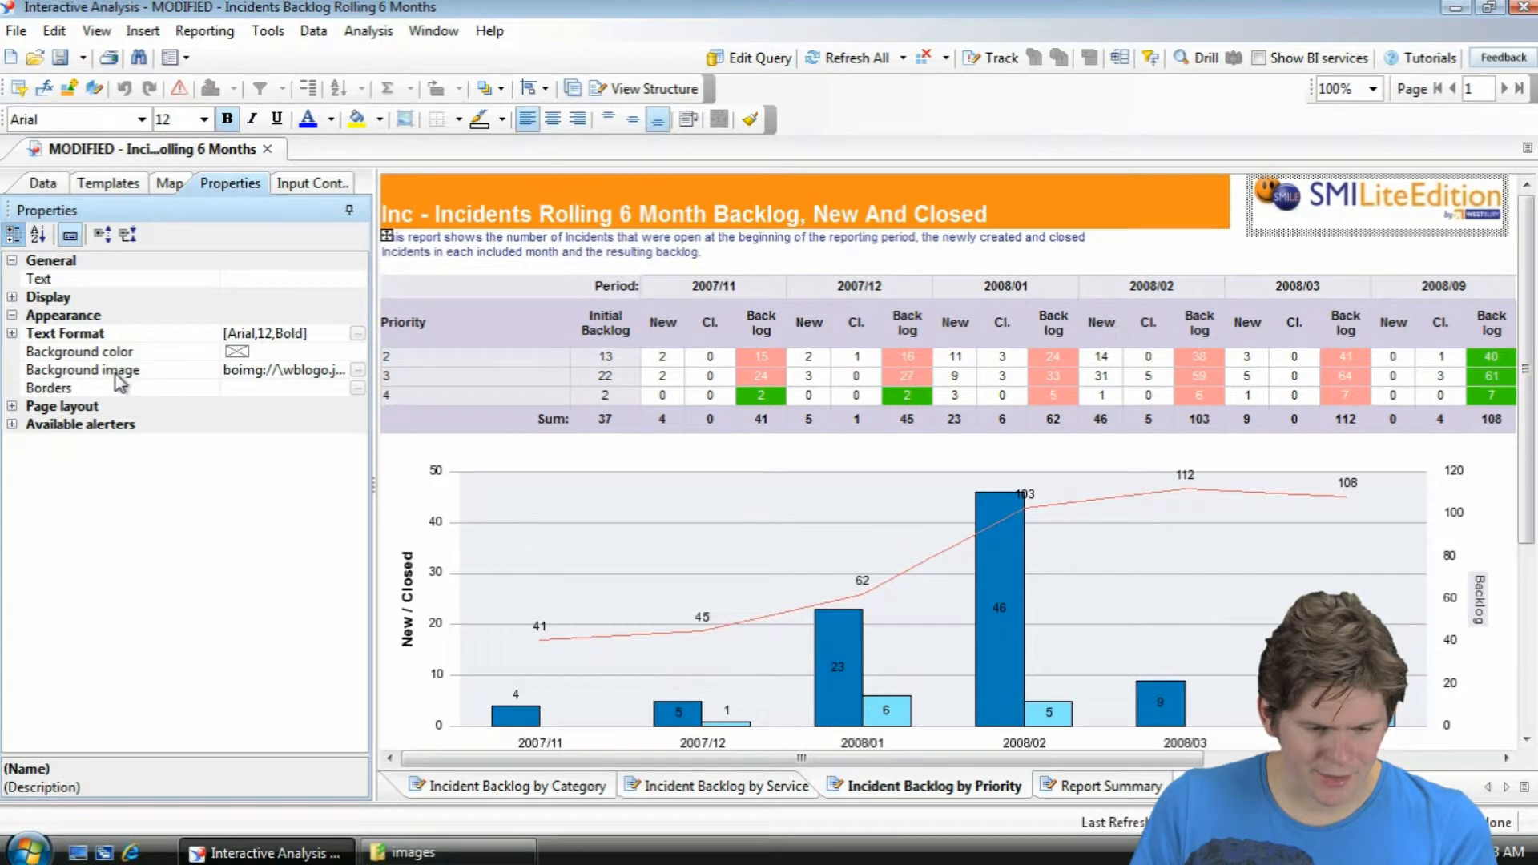
click(357, 370)
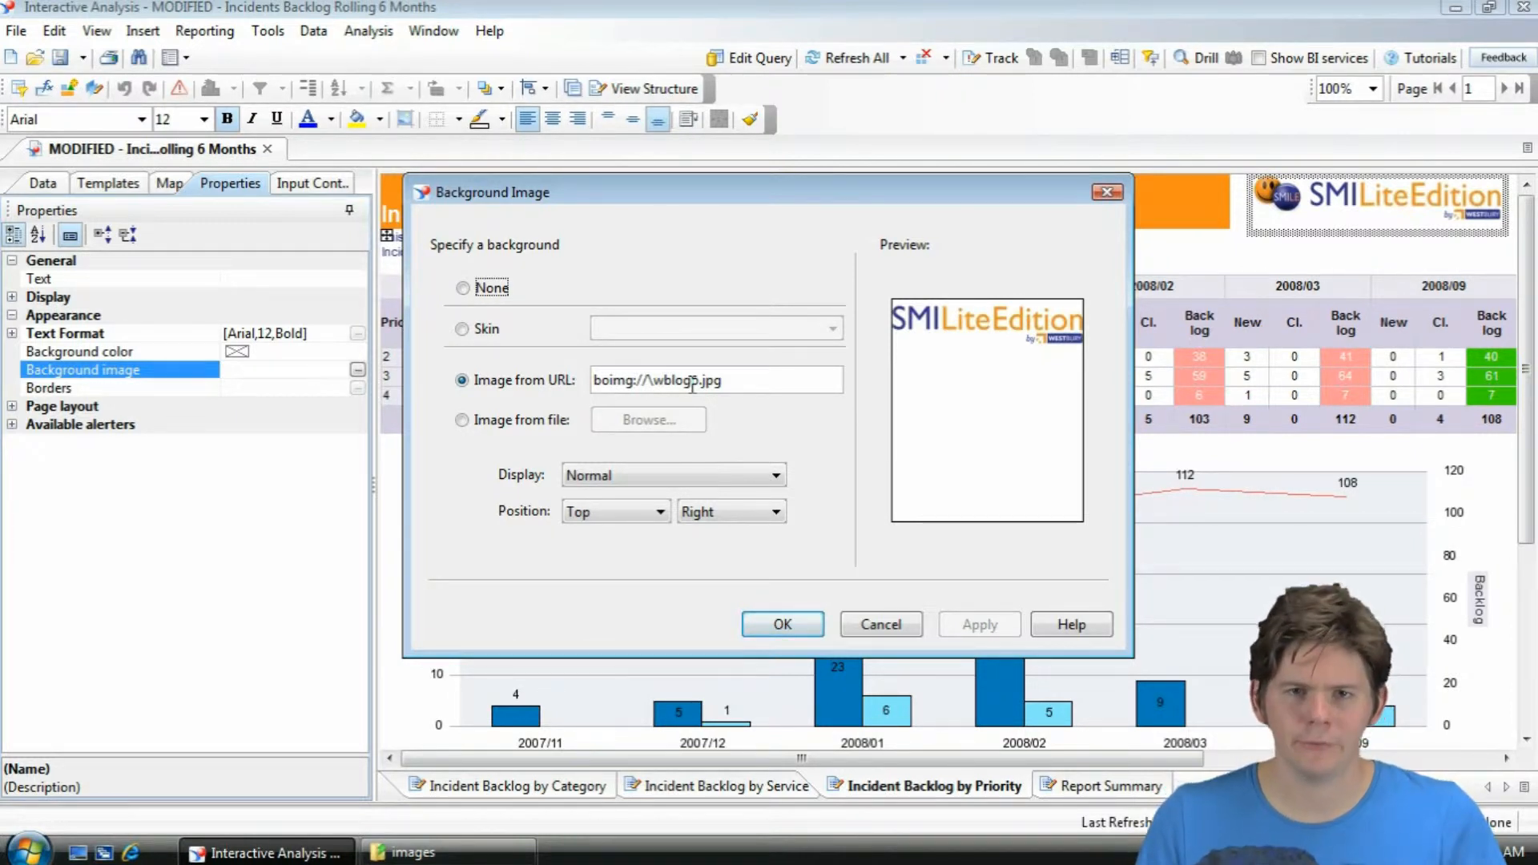
click(898, 624)
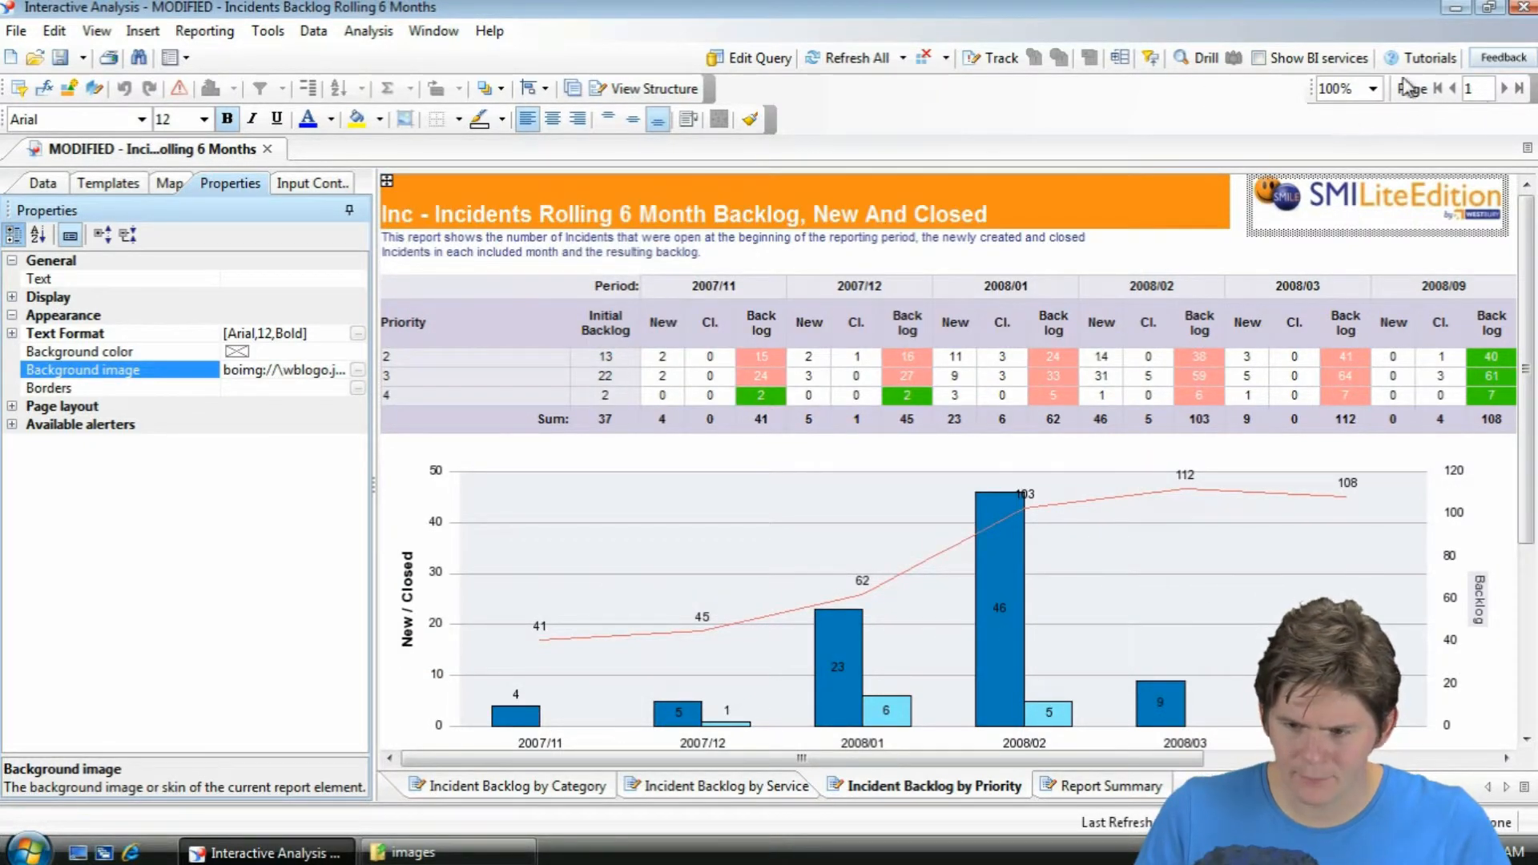
Close Interactive Analysis and inspect the JPEG and PNG wblogo files in the SMI Lite Edition images folder.
click(1522, 8)
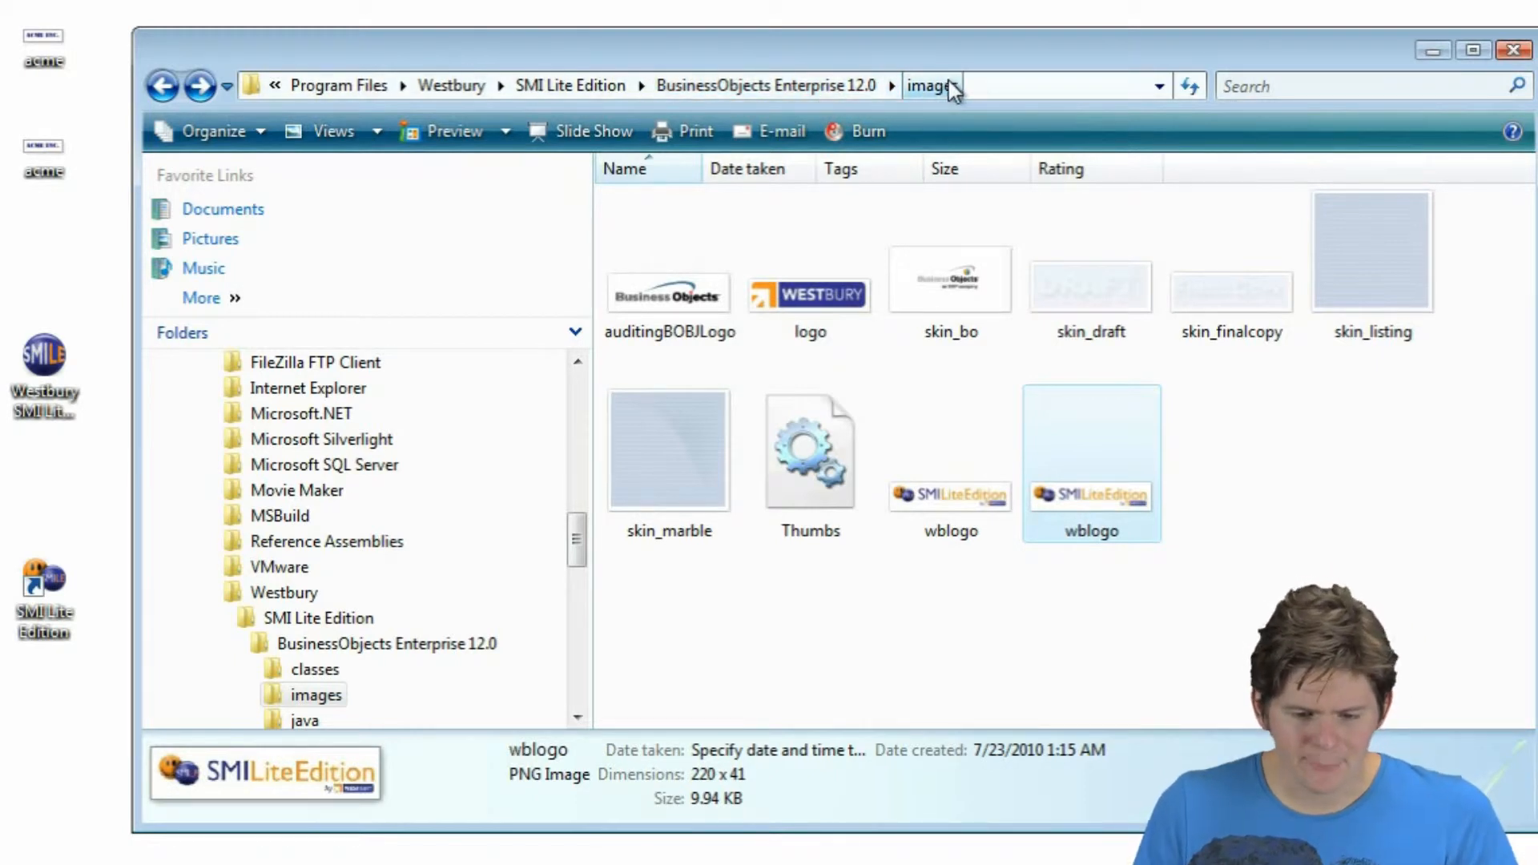
mouse_move(937, 501)
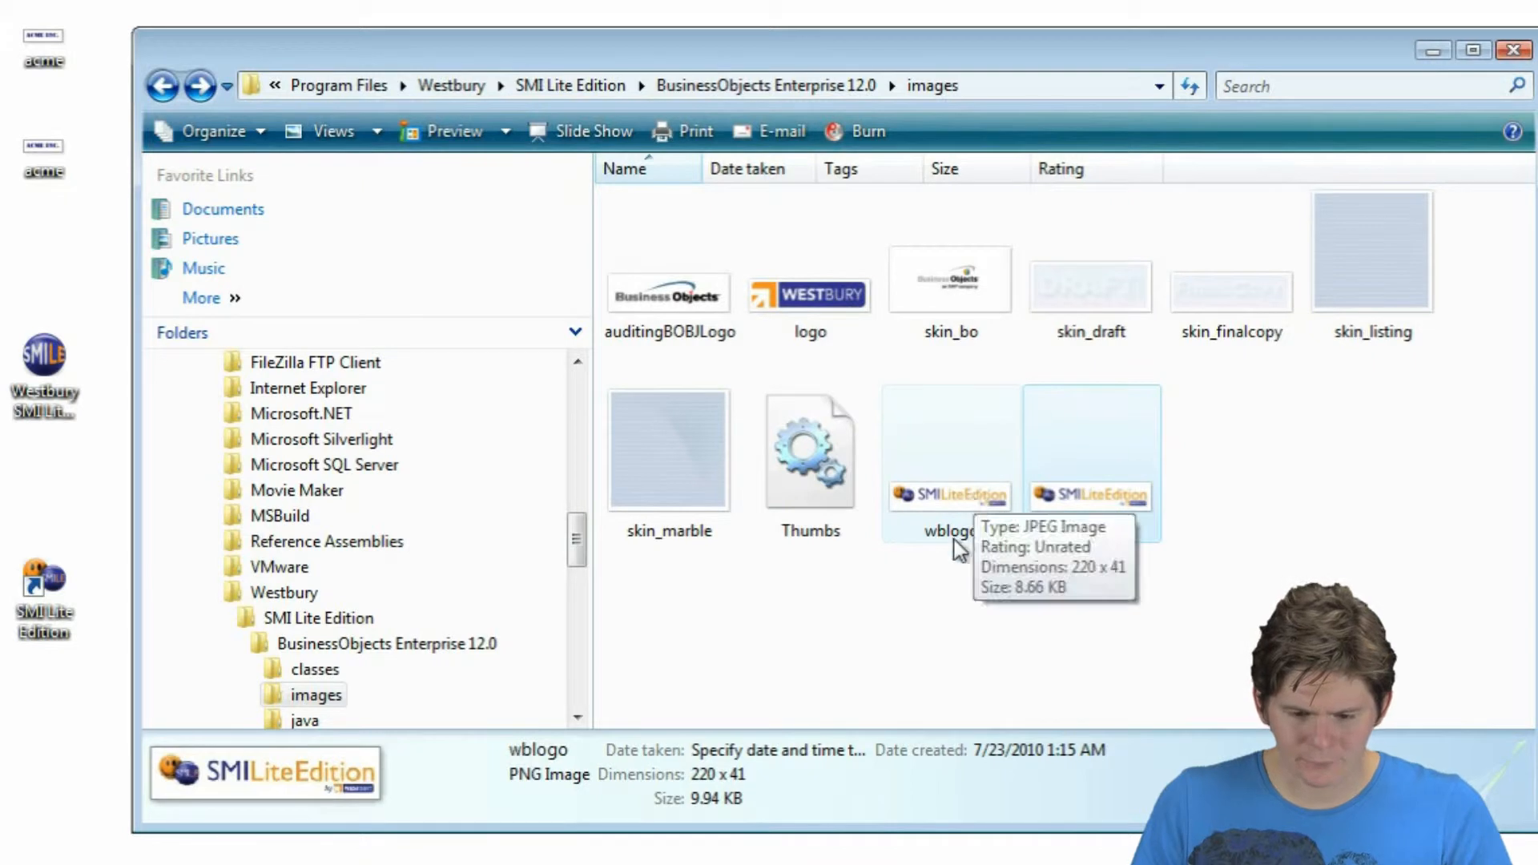
click(950, 536)
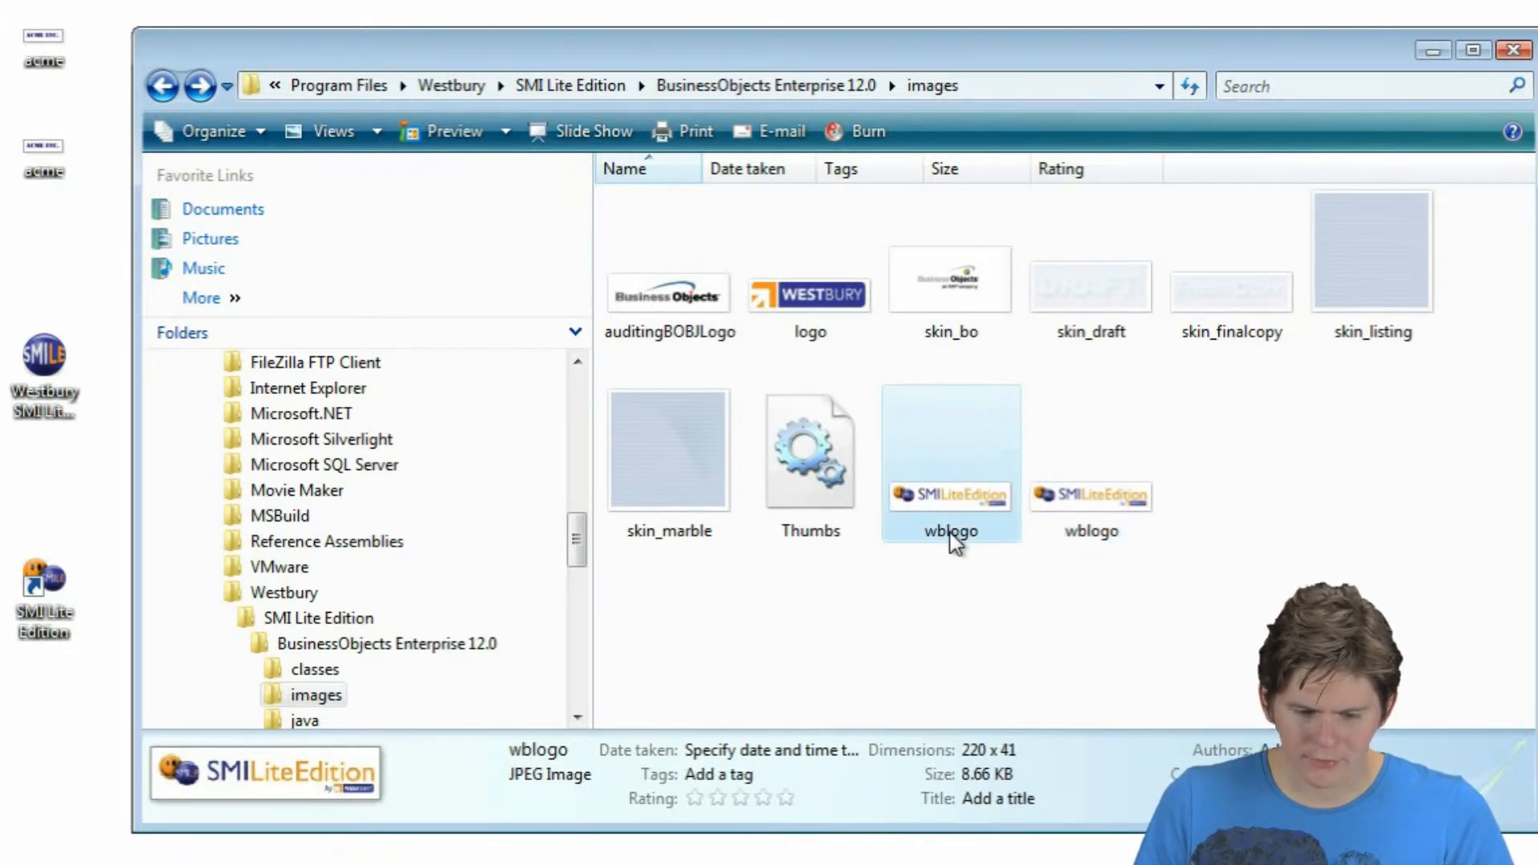
click(1050, 505)
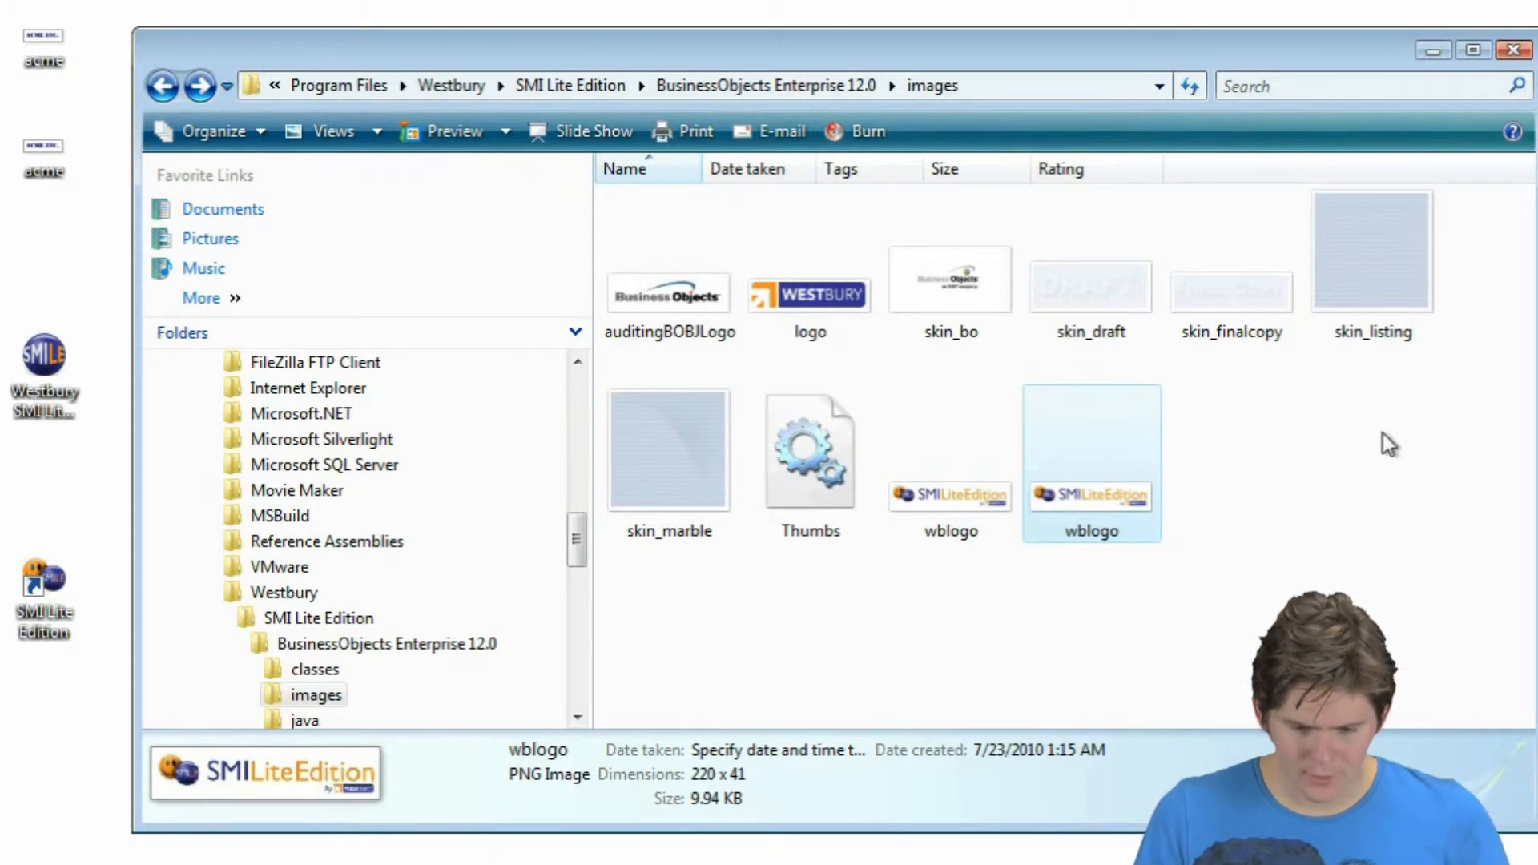
mouse_move(953, 468)
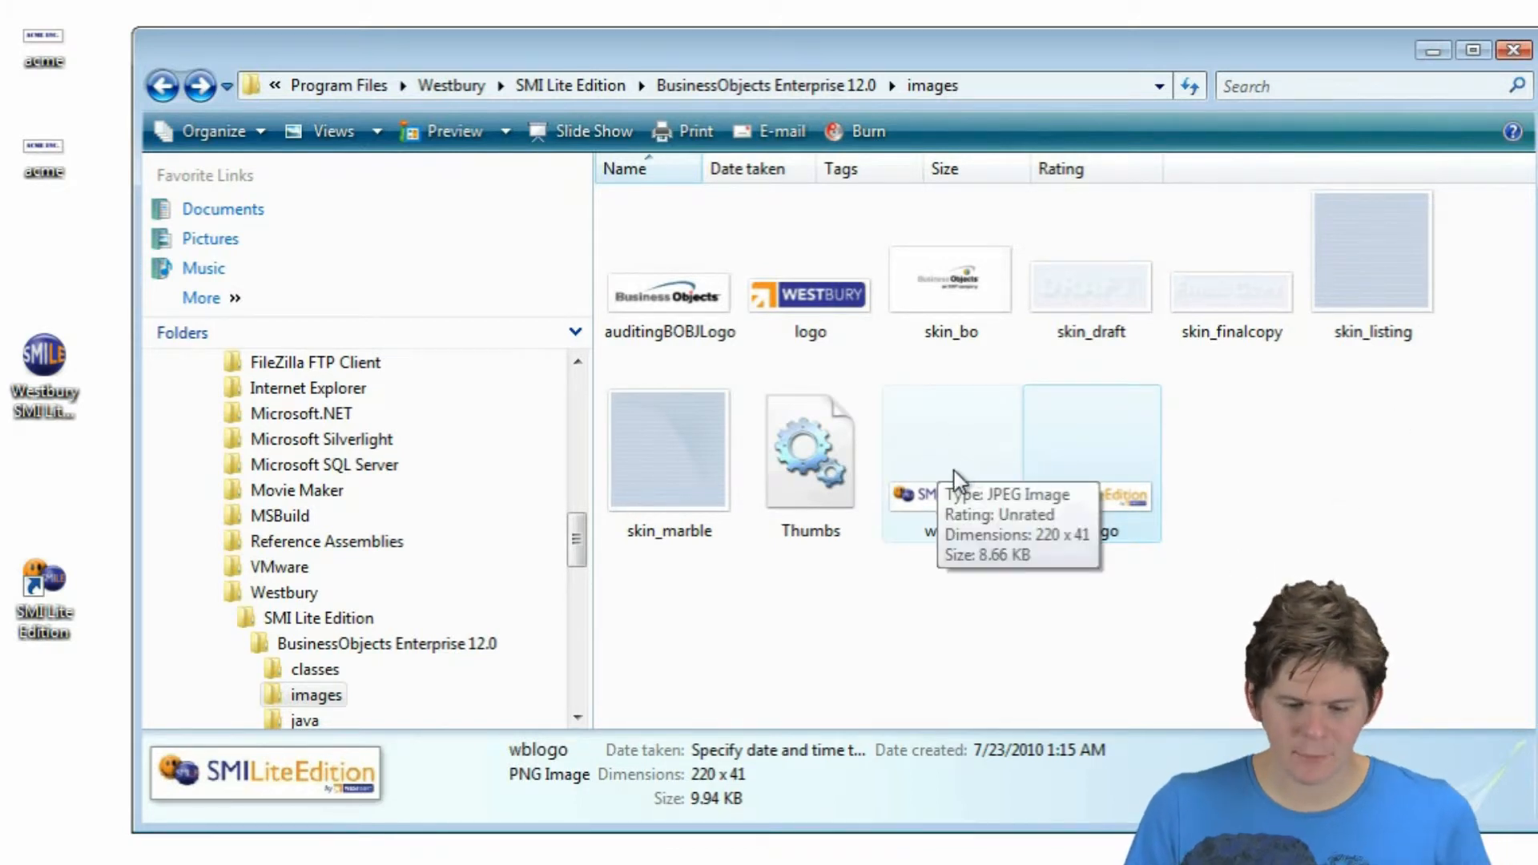
Rename the JPEG wblogo file in the images folder as OLDwblogo.
click(921, 512)
right_click(913, 505)
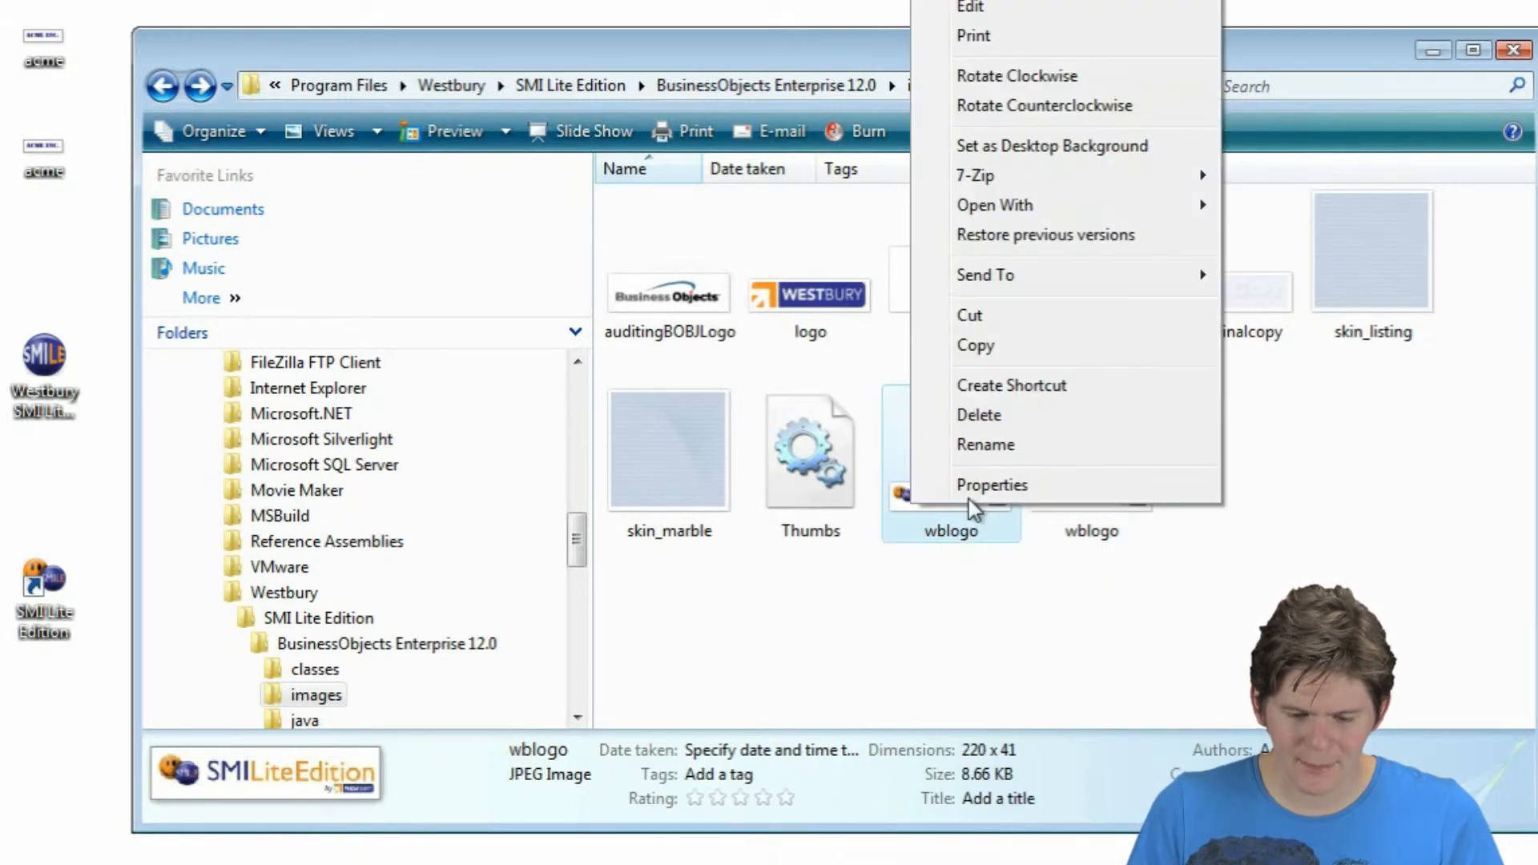
click(986, 445)
click(927, 533)
text(OLD)
key(Return)
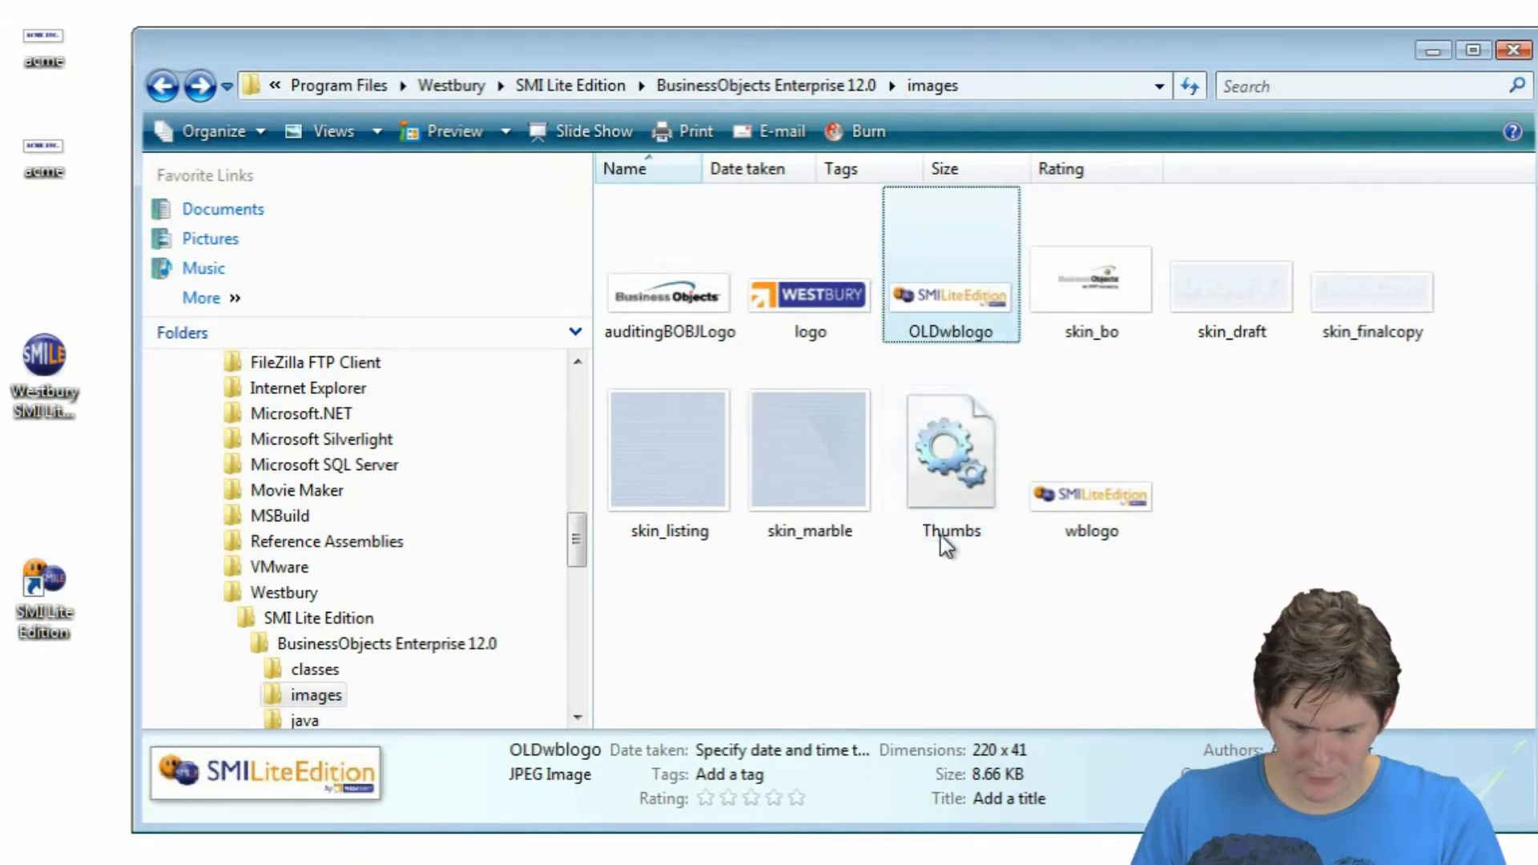
Rename the PNG wblogo file in the images folder as OLDwblogo.
click(1109, 519)
right_click(1153, 513)
click(1191, 455)
key(Home)
text(OLD)
key(Return)
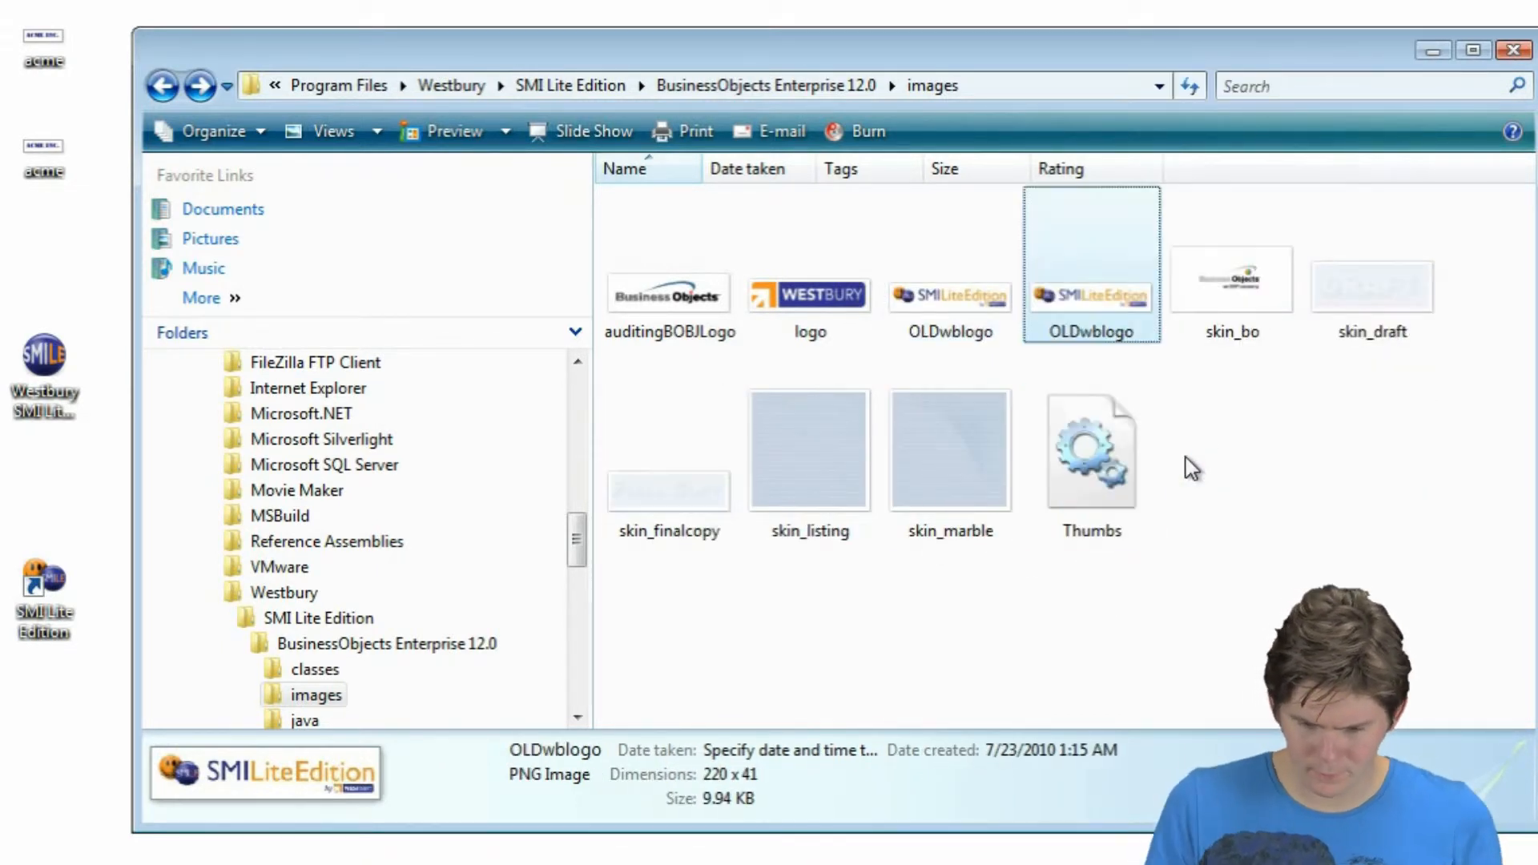
Move both acme logo images from the desktop into the images folder.
click(60, 55)
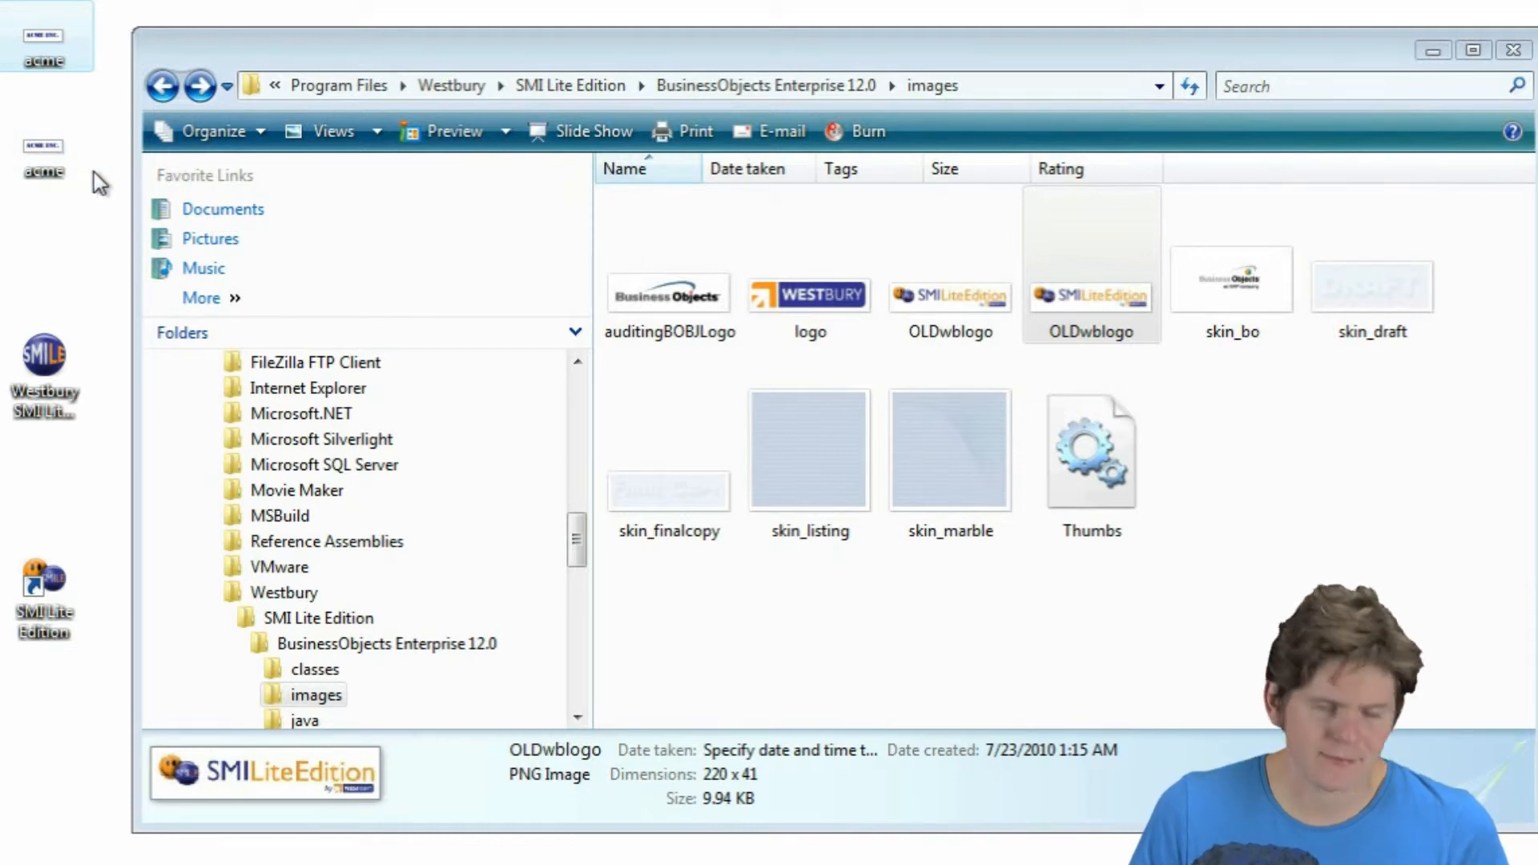
drag(38, 241, 1291, 519)
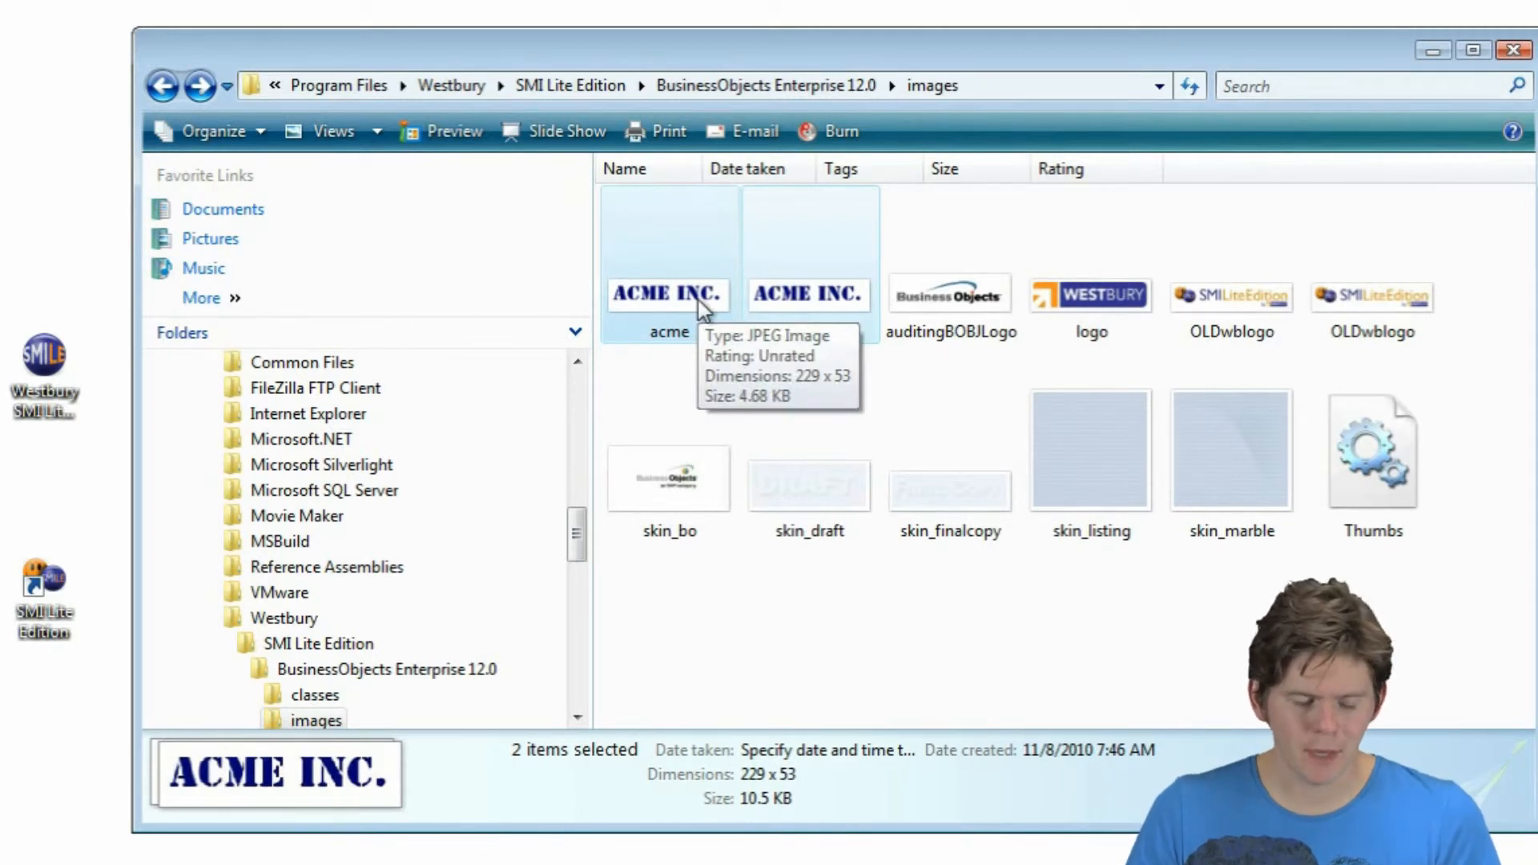
click(841, 320)
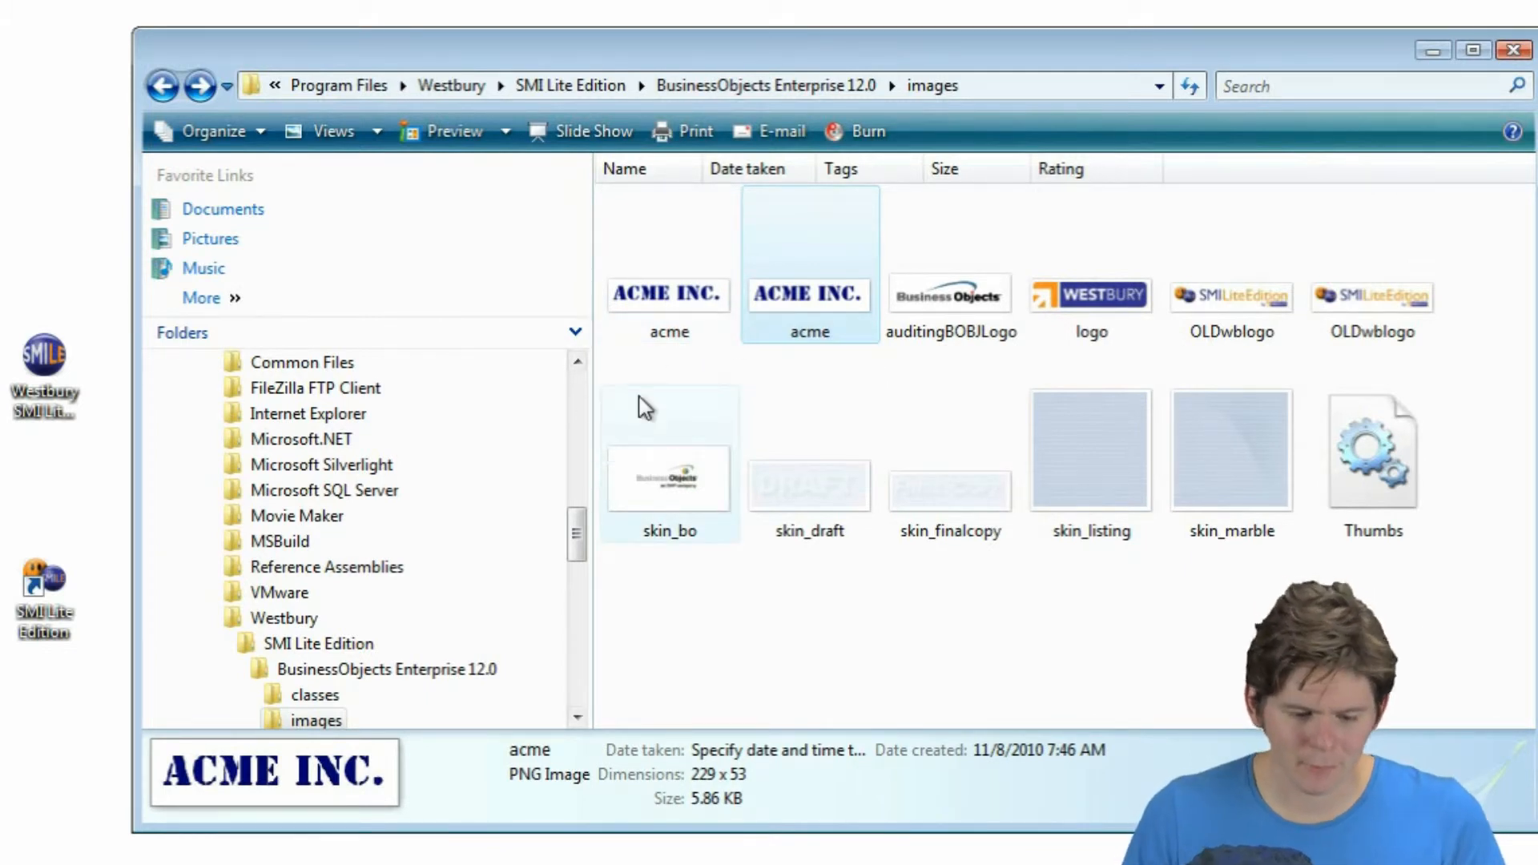
Rename the JPEG acme image as wblogo.
right_click(685, 314)
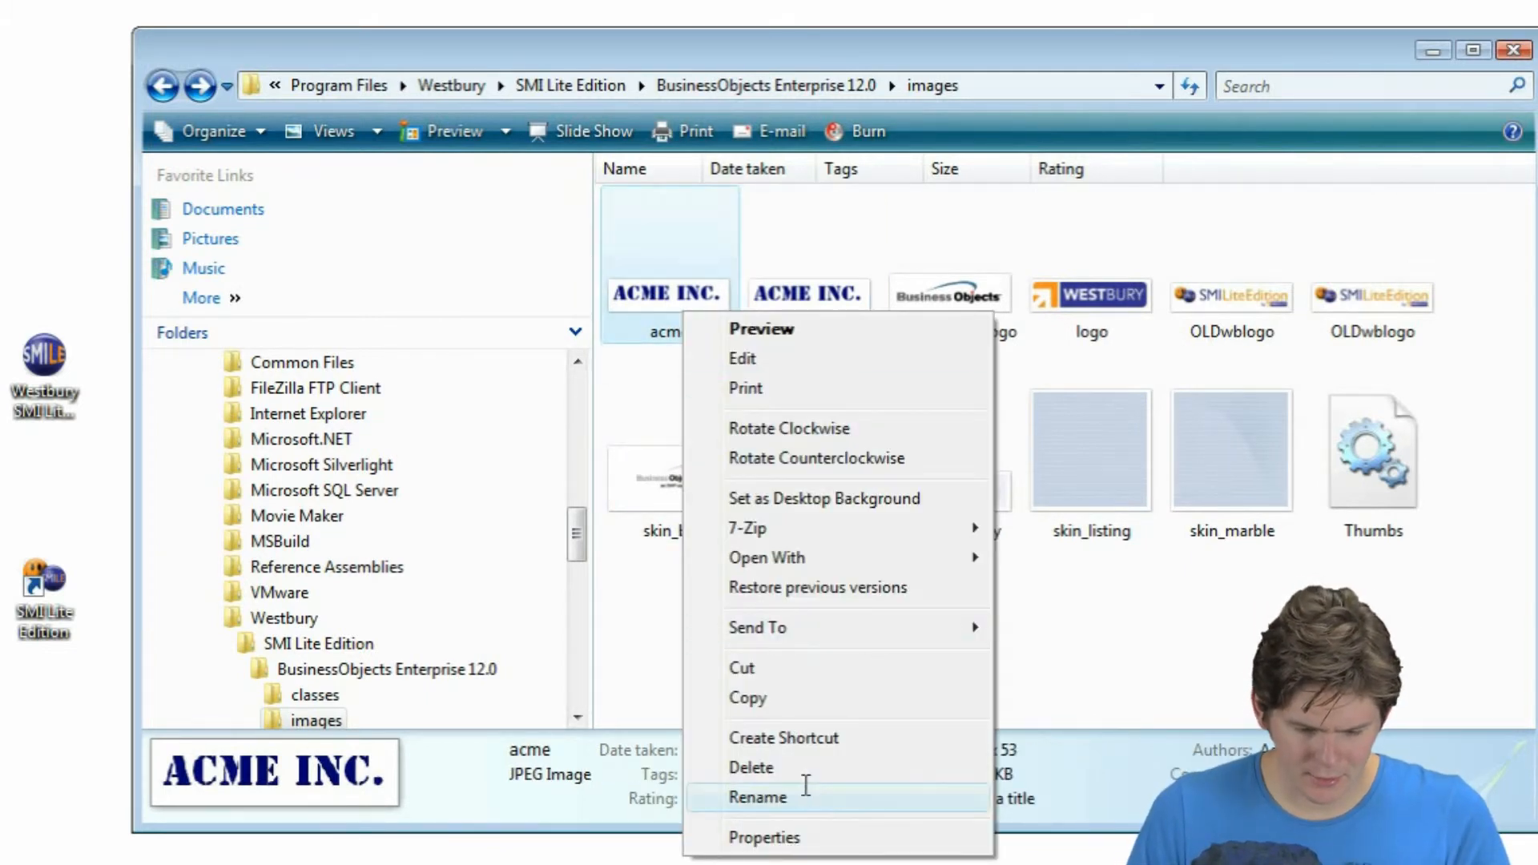
click(805, 791)
text(b)
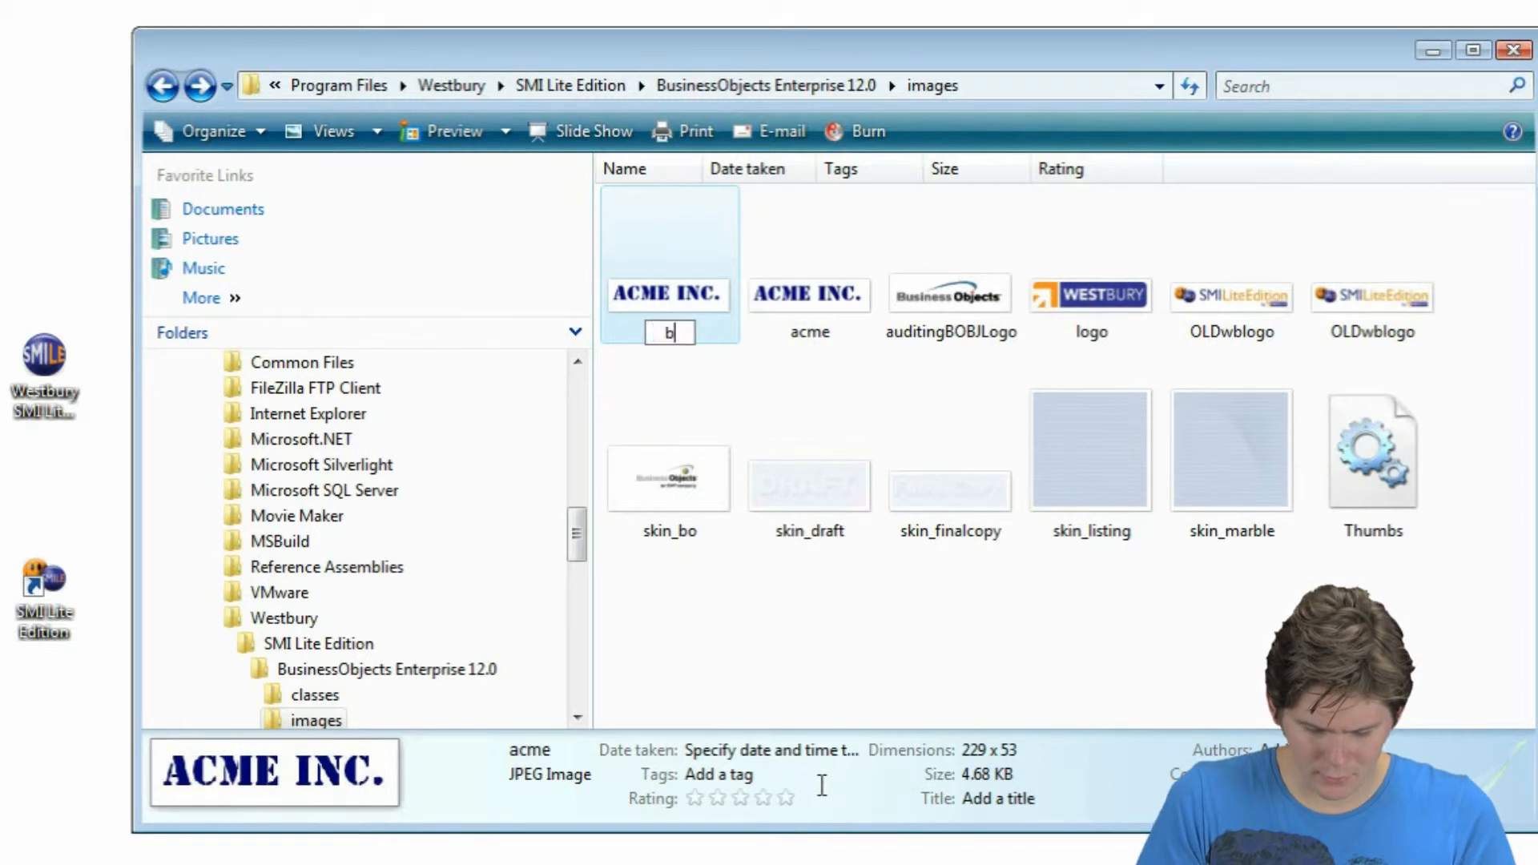
text(wblogo)
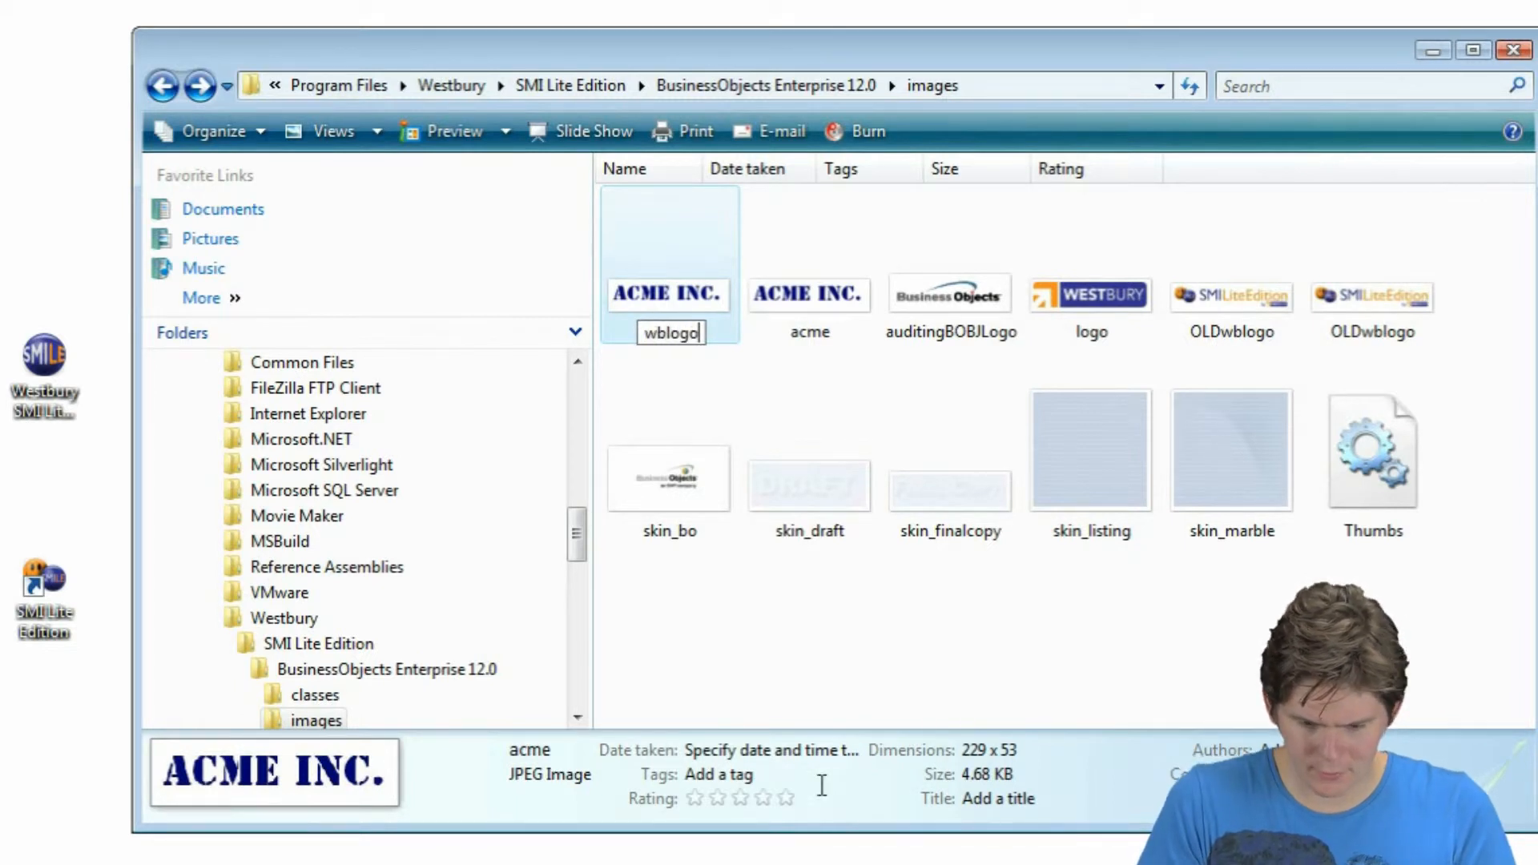
key(Return)
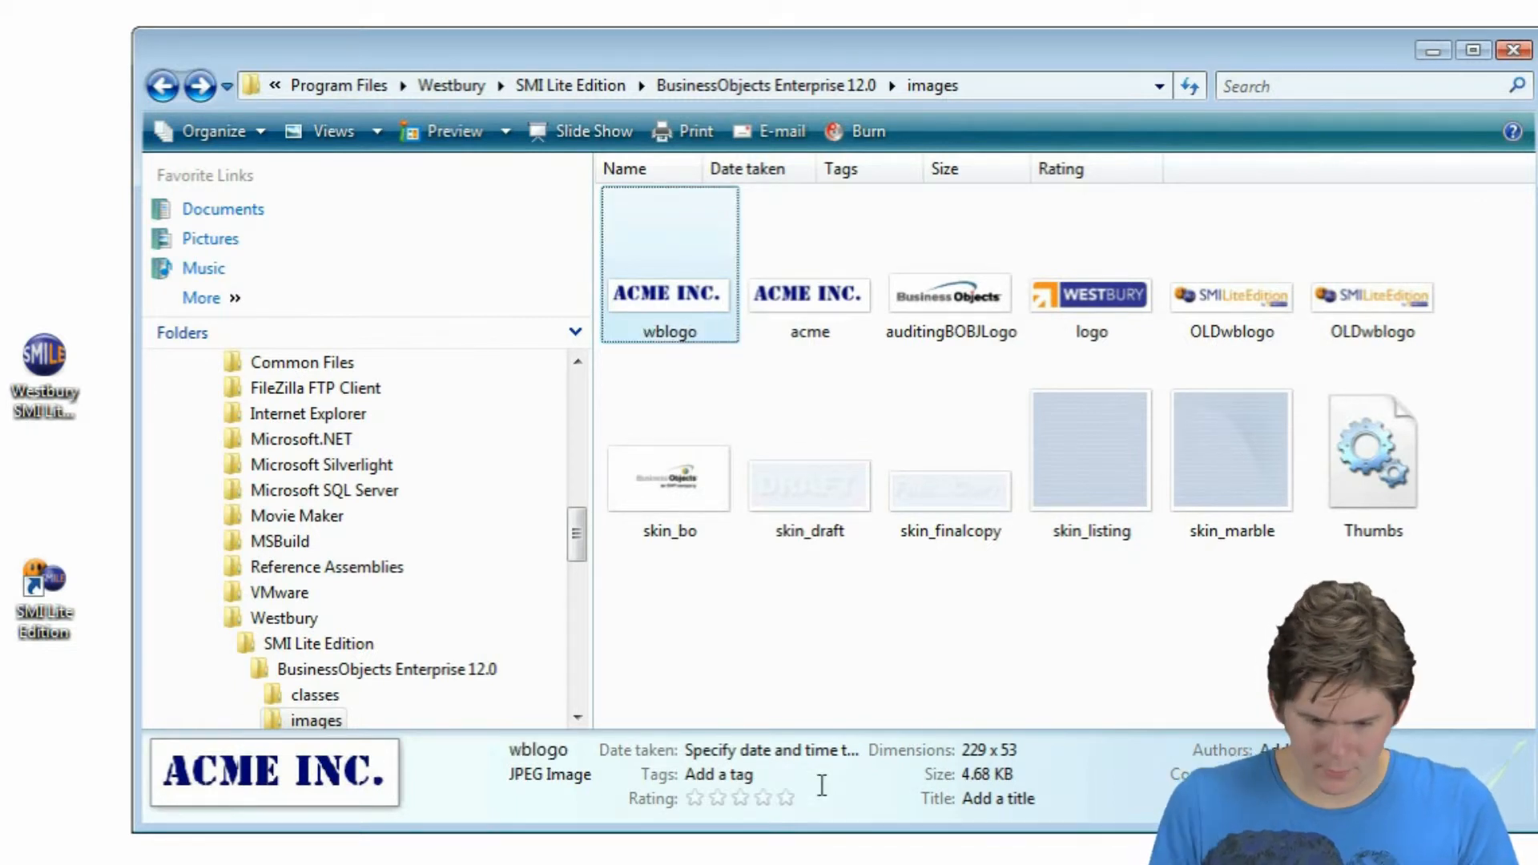
Rename the PNG acme image as wblogo.
right_click(838, 322)
right_click(856, 286)
click(1025, 777)
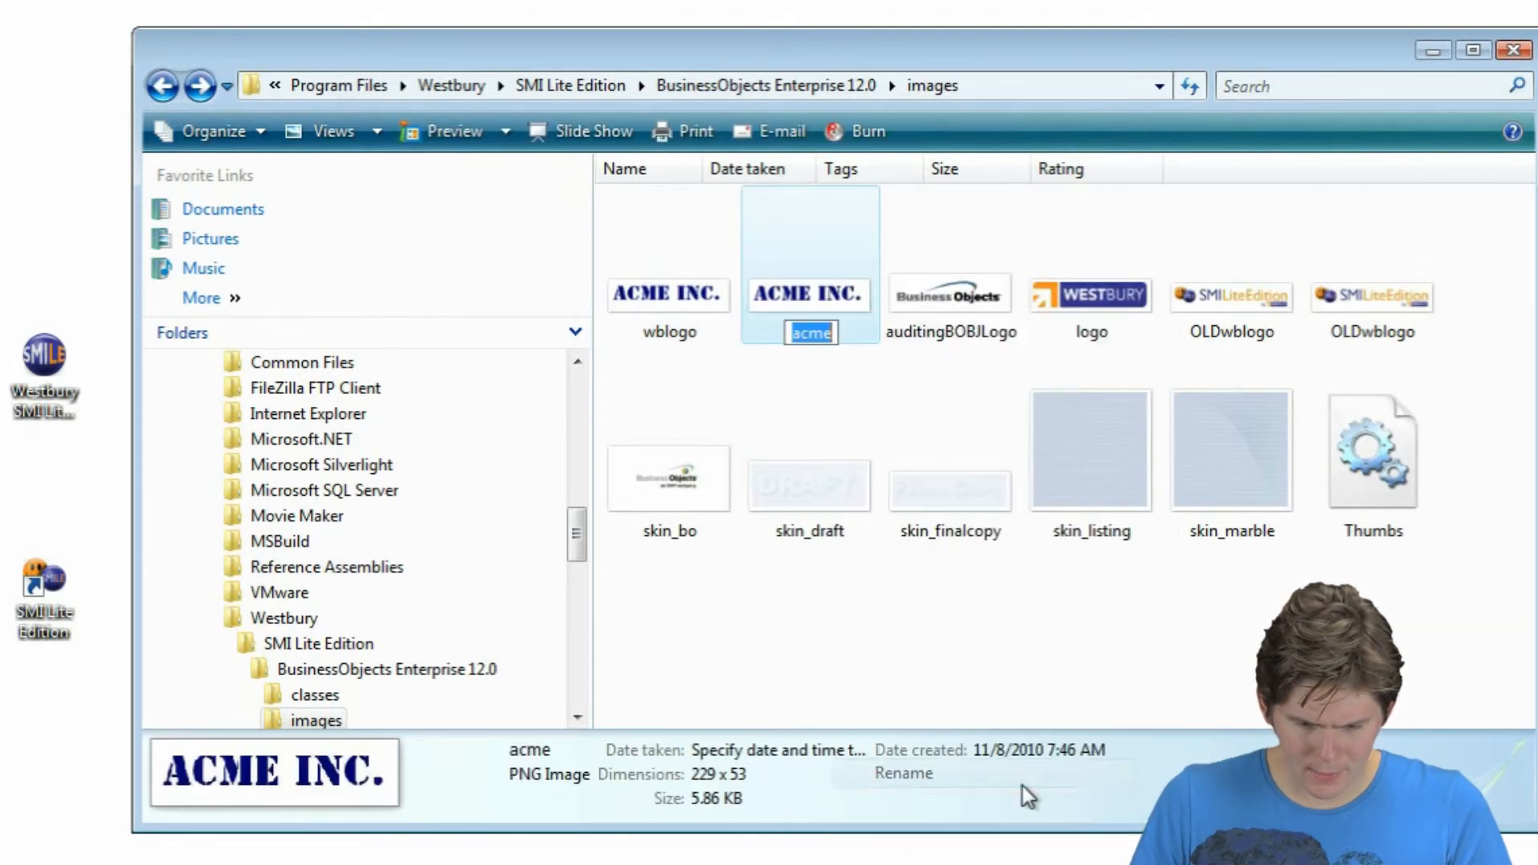
text(wblogo)
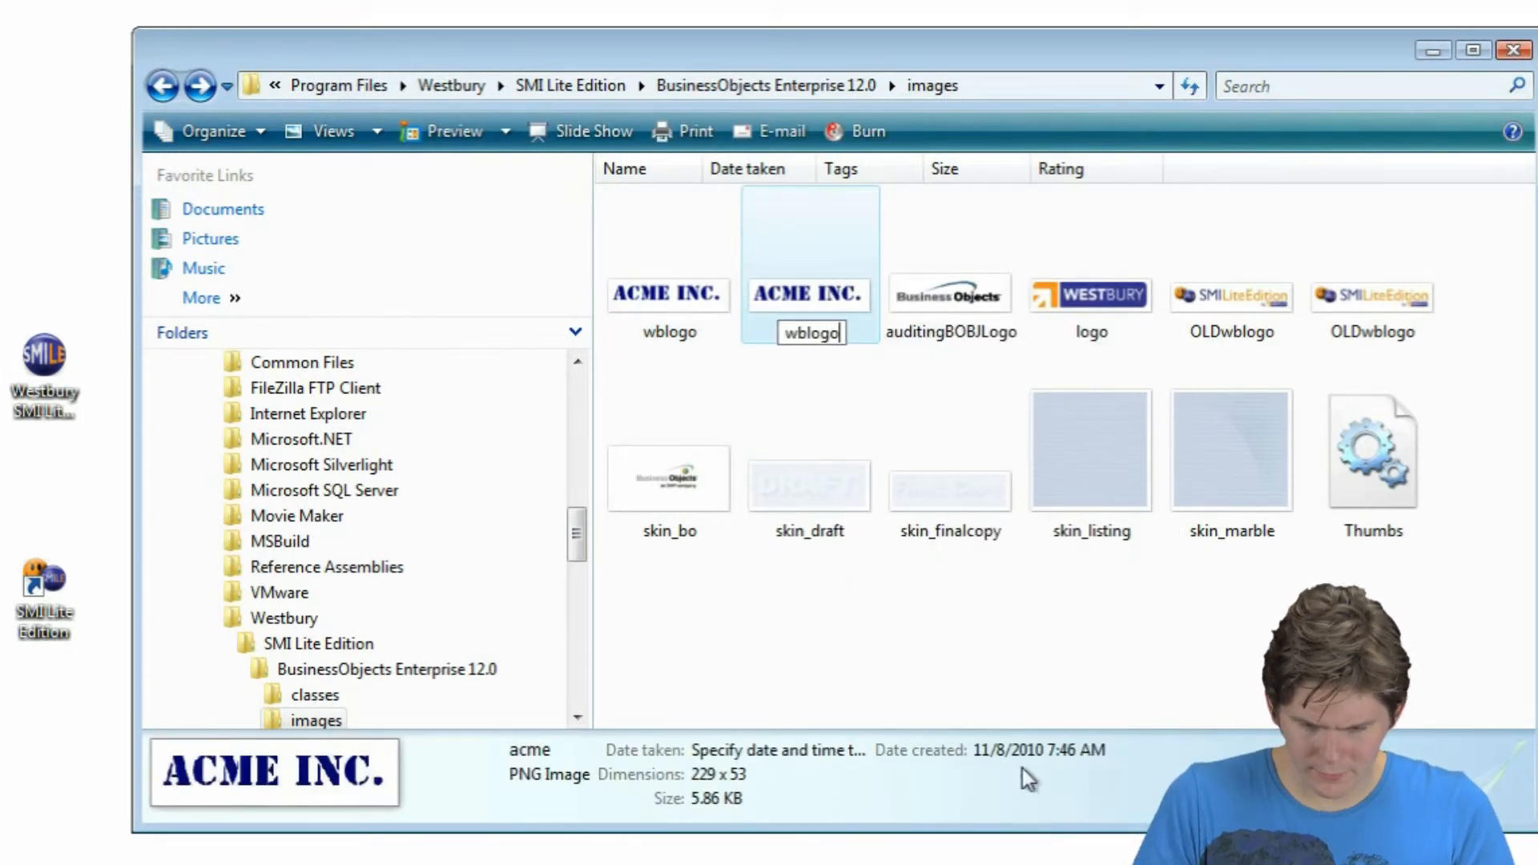
key(Return)
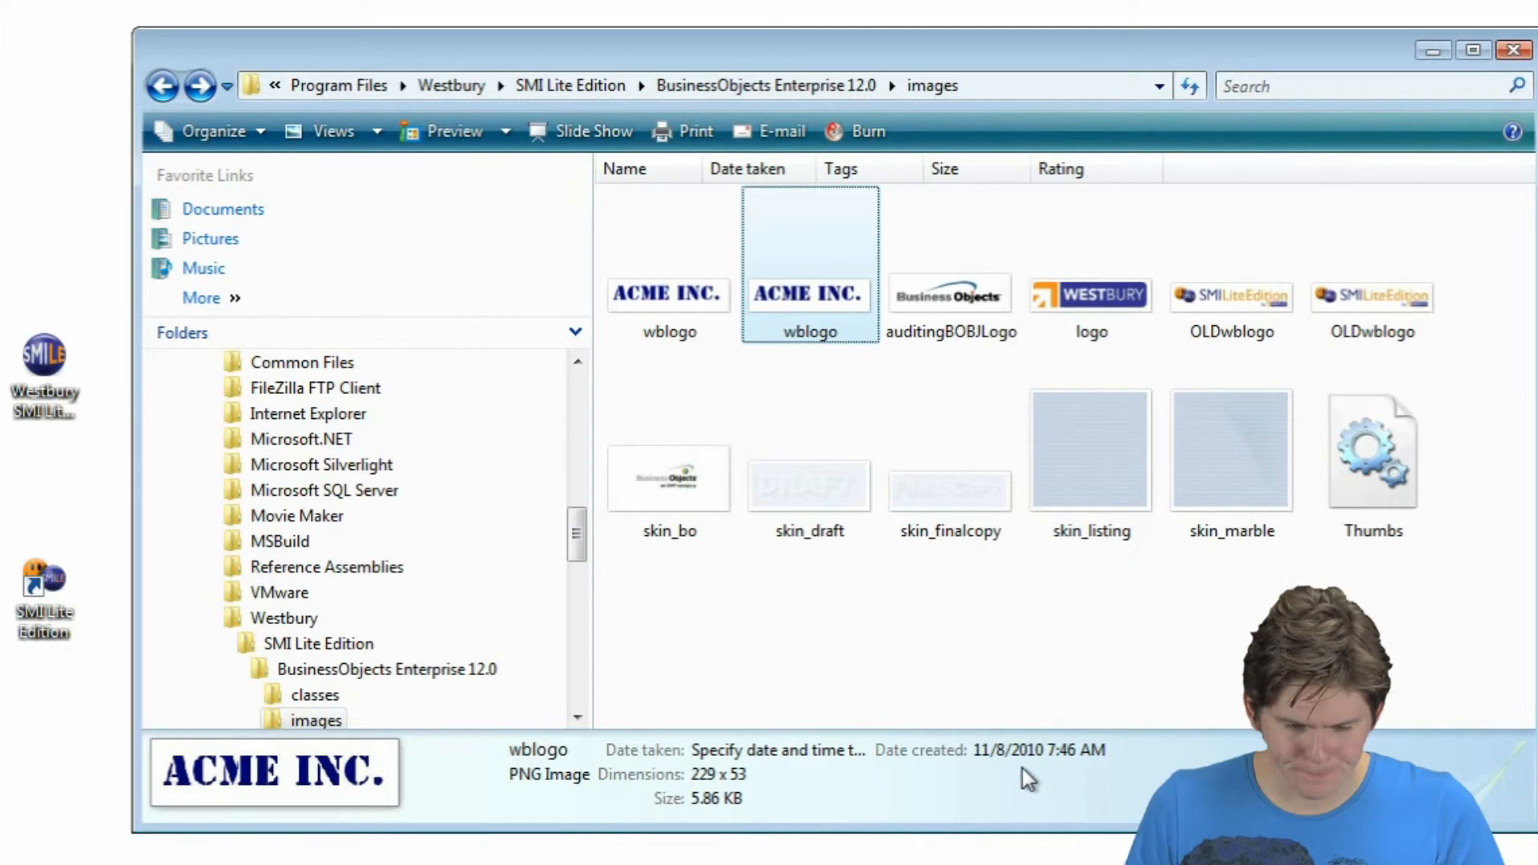
Launch SMI Lite Edition from the desktop and open the recent document "MODIFIED - Incidents Backlog Rolling 6 Months.wid".
click(50, 605)
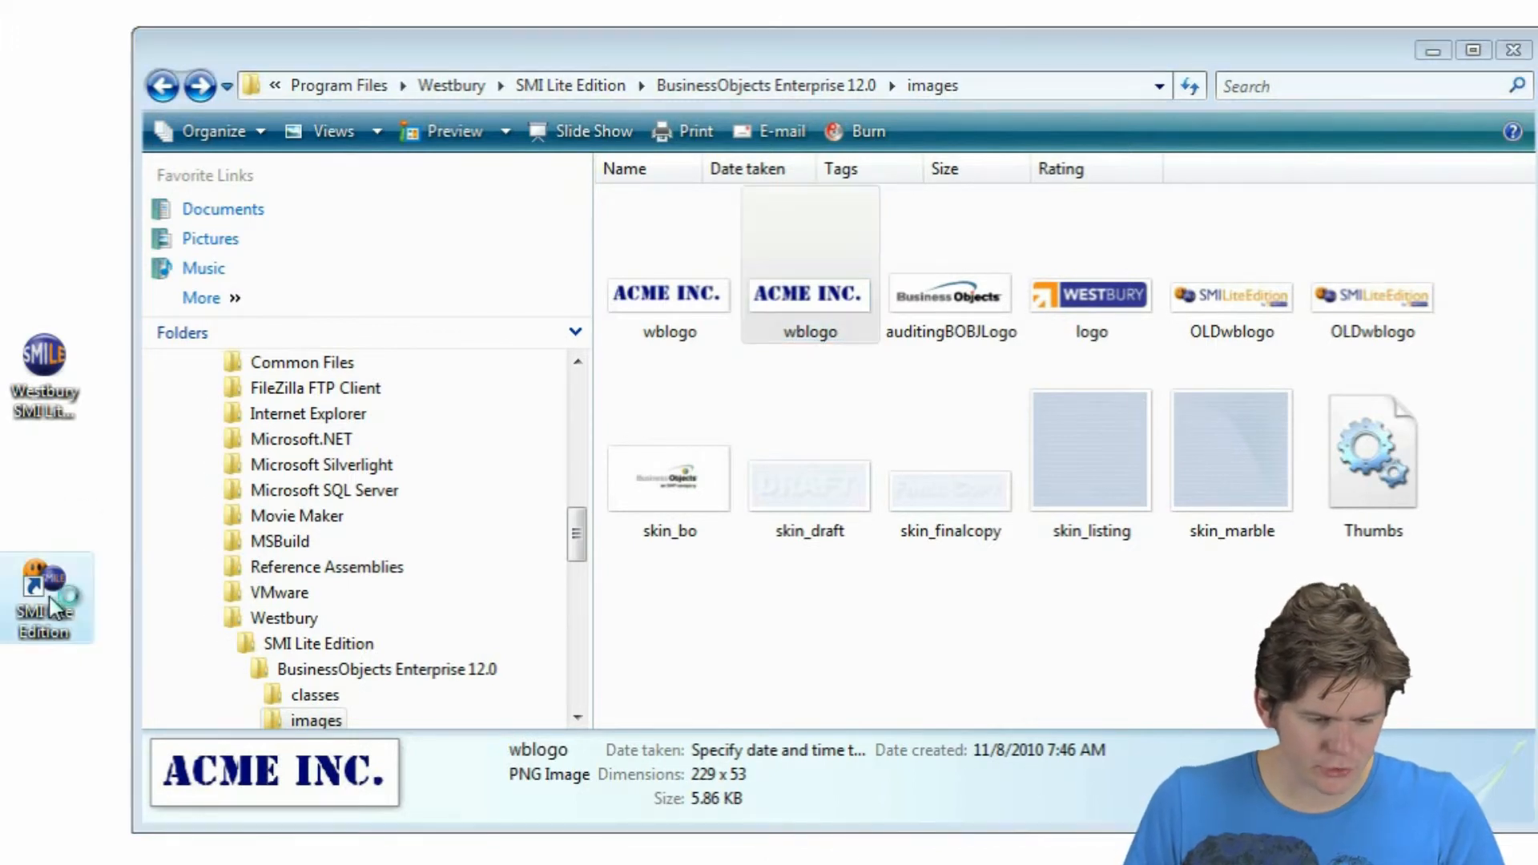
double_click(50, 604)
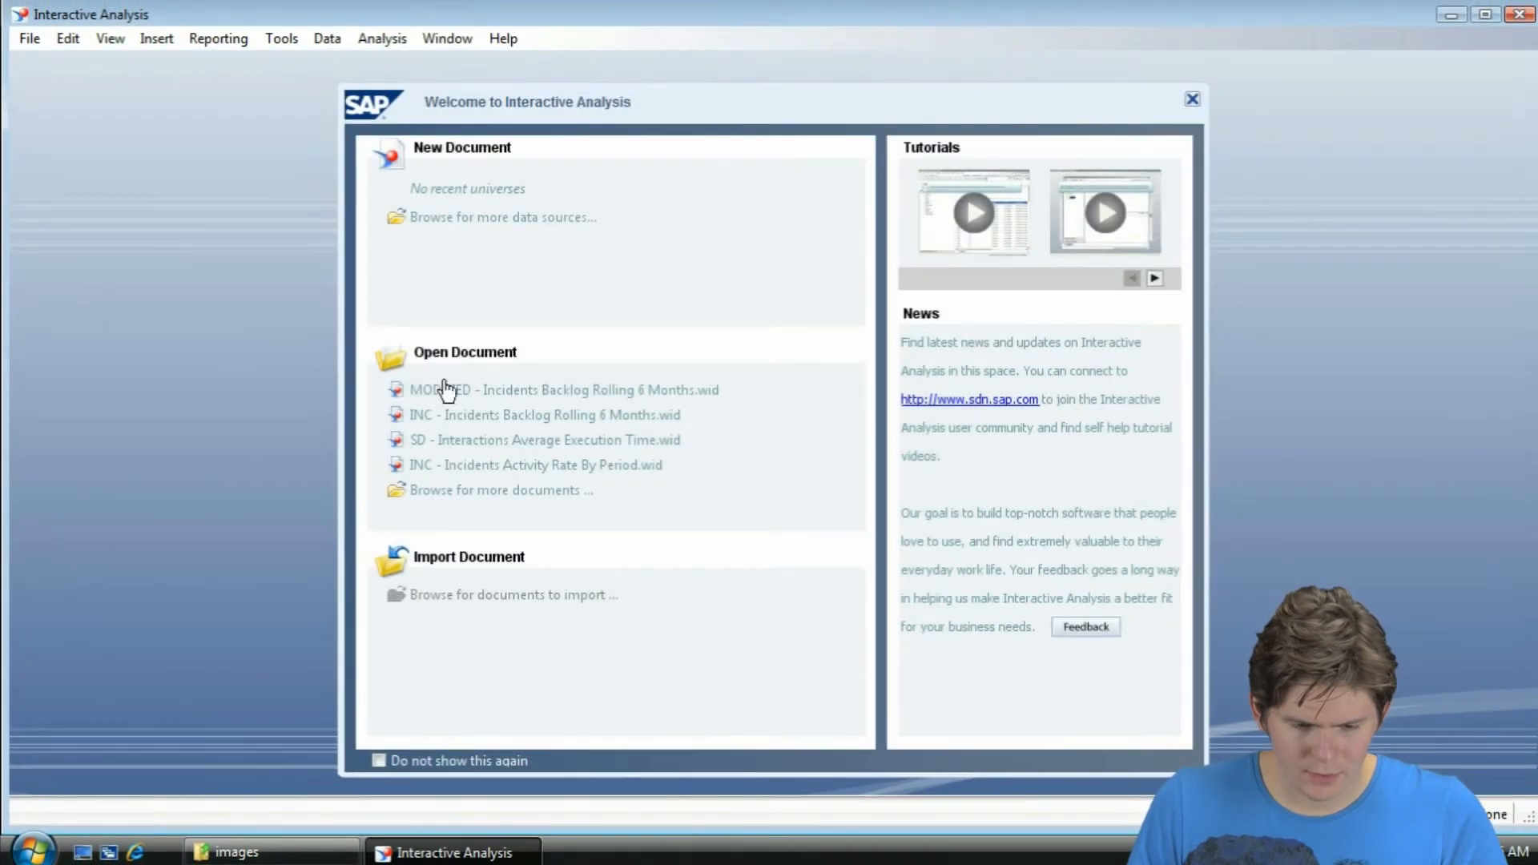
click(441, 391)
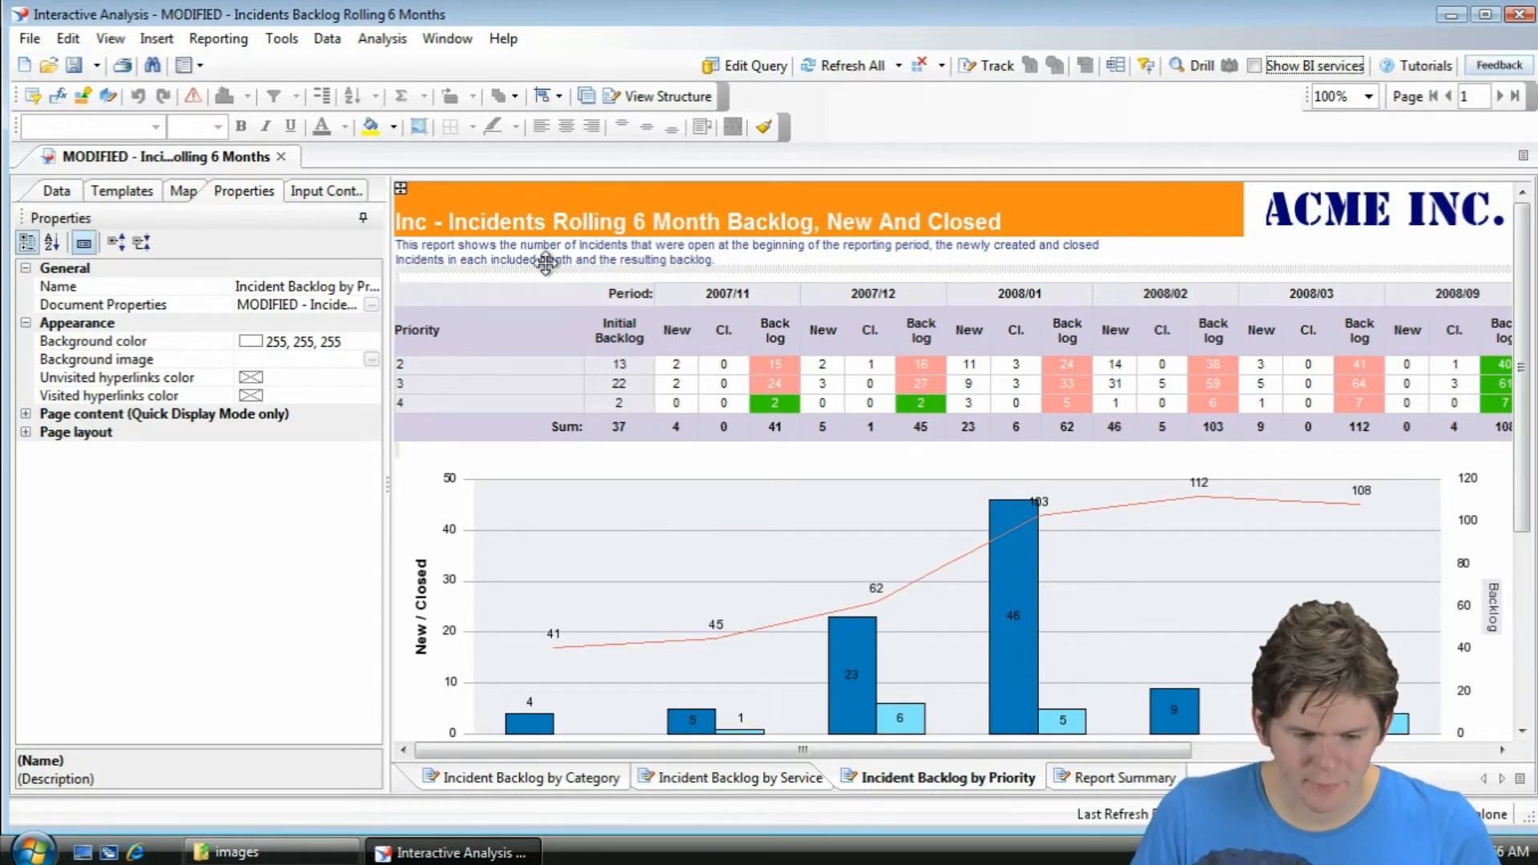
Set the background color of the report's title cell to dark blue (0, 0, 128).
click(1102, 210)
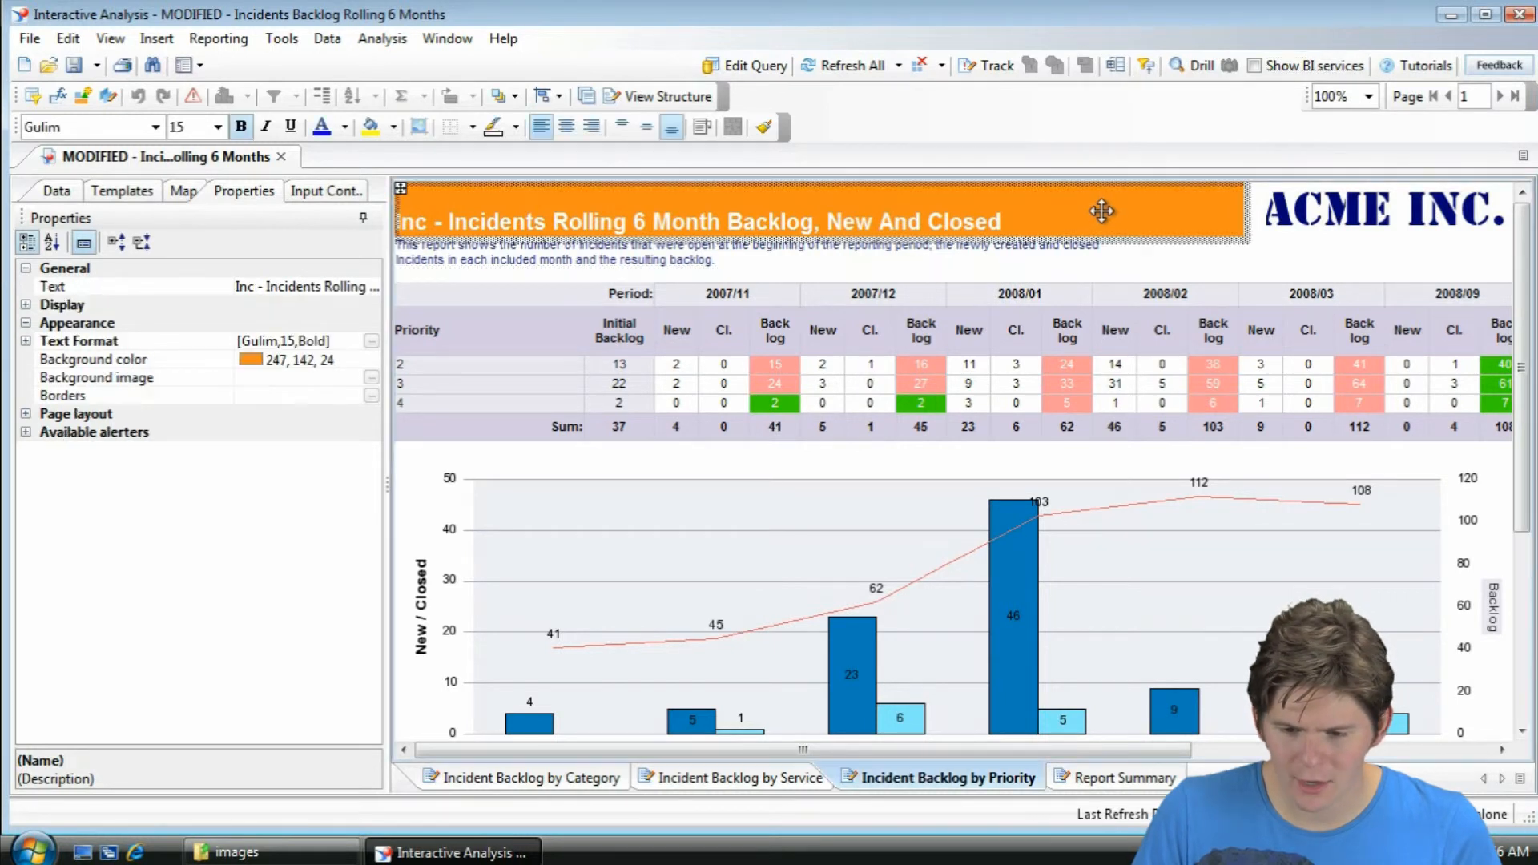
click(256, 361)
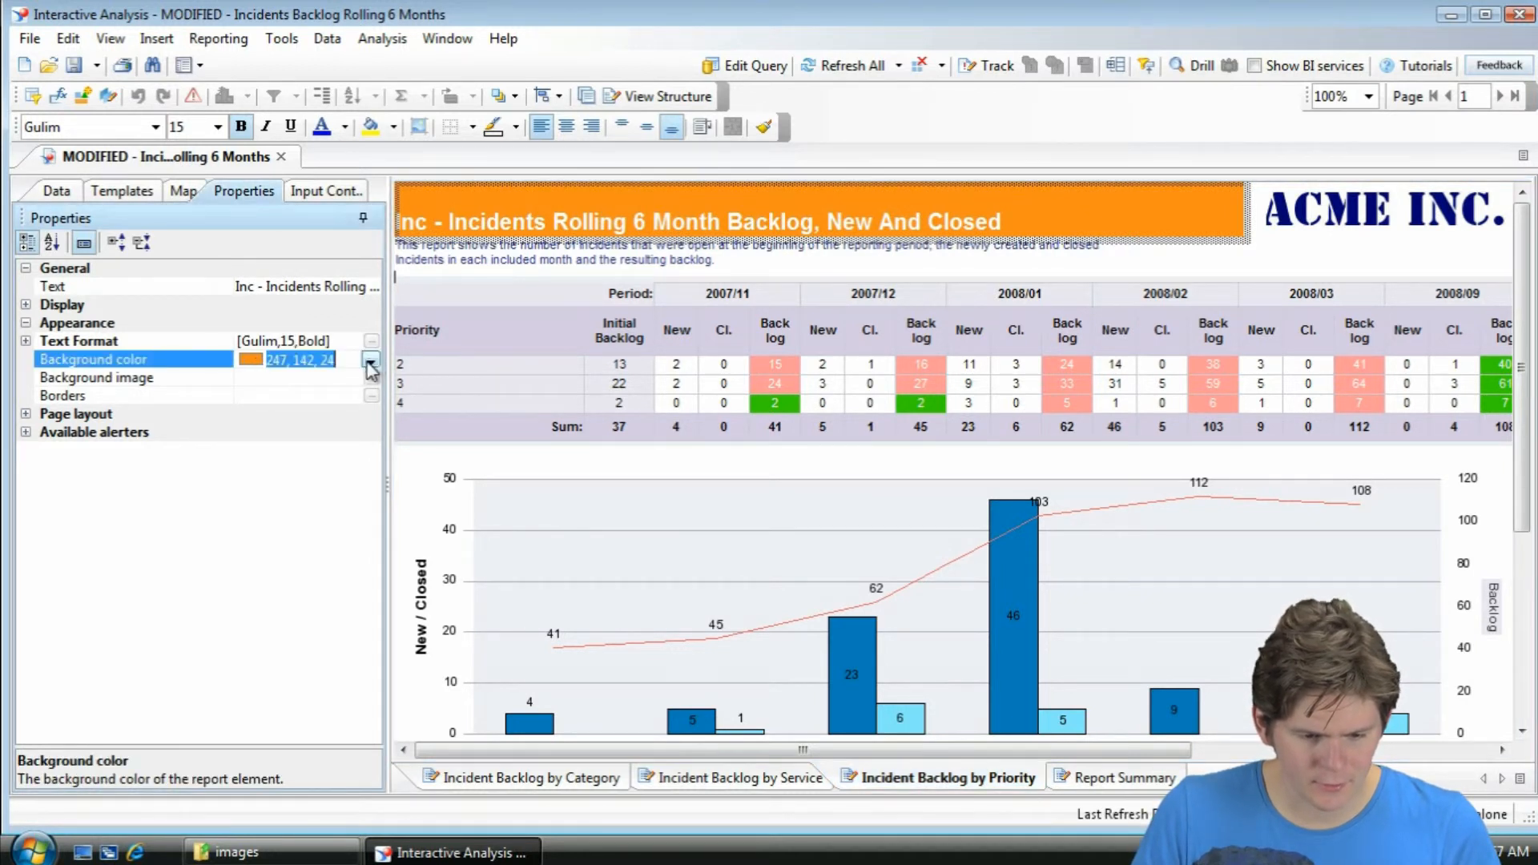
click(371, 362)
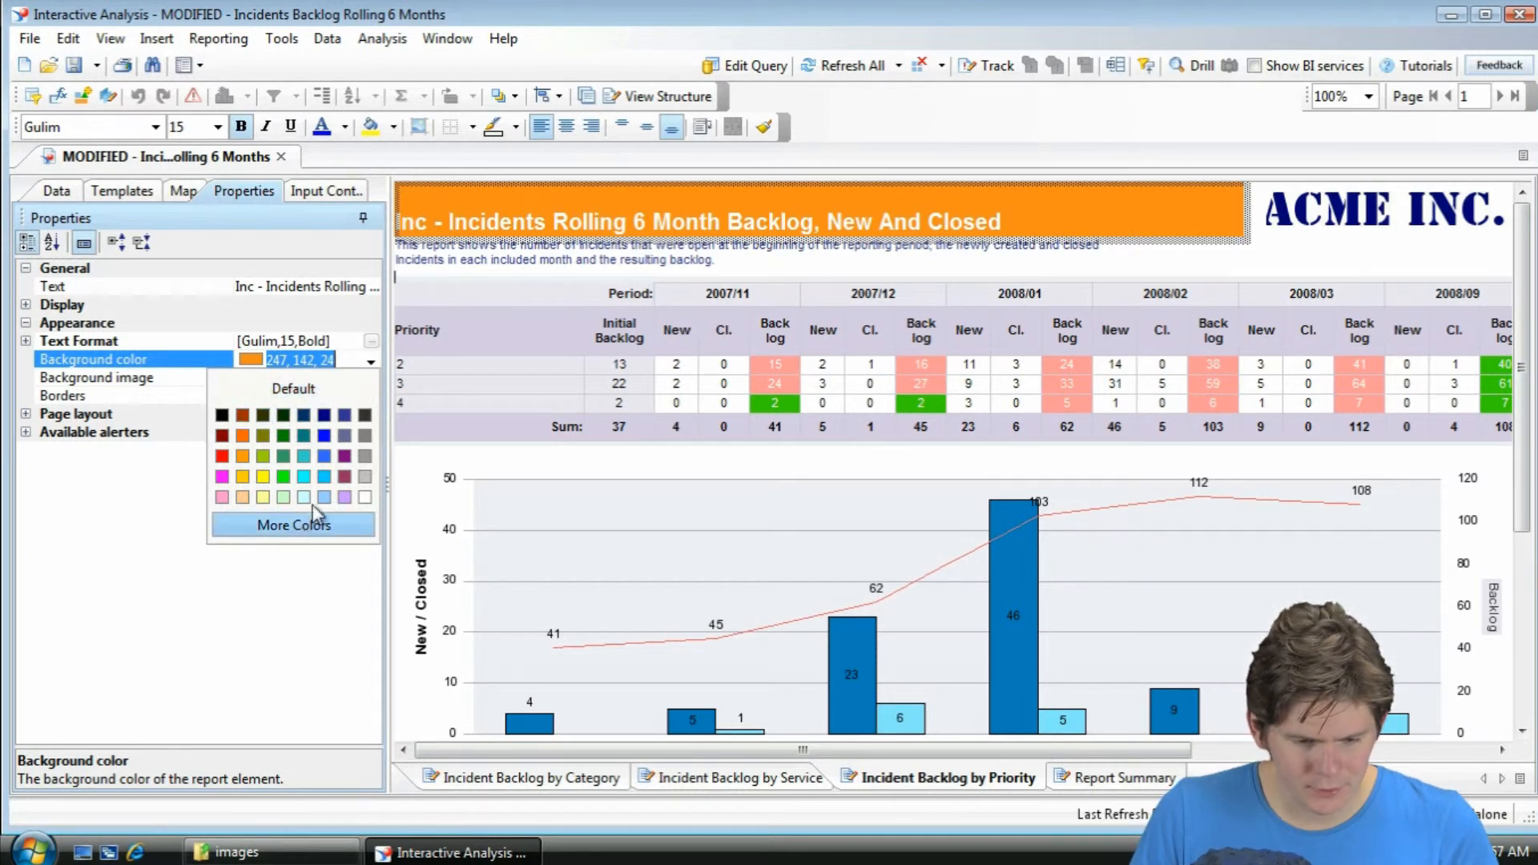
click(325, 416)
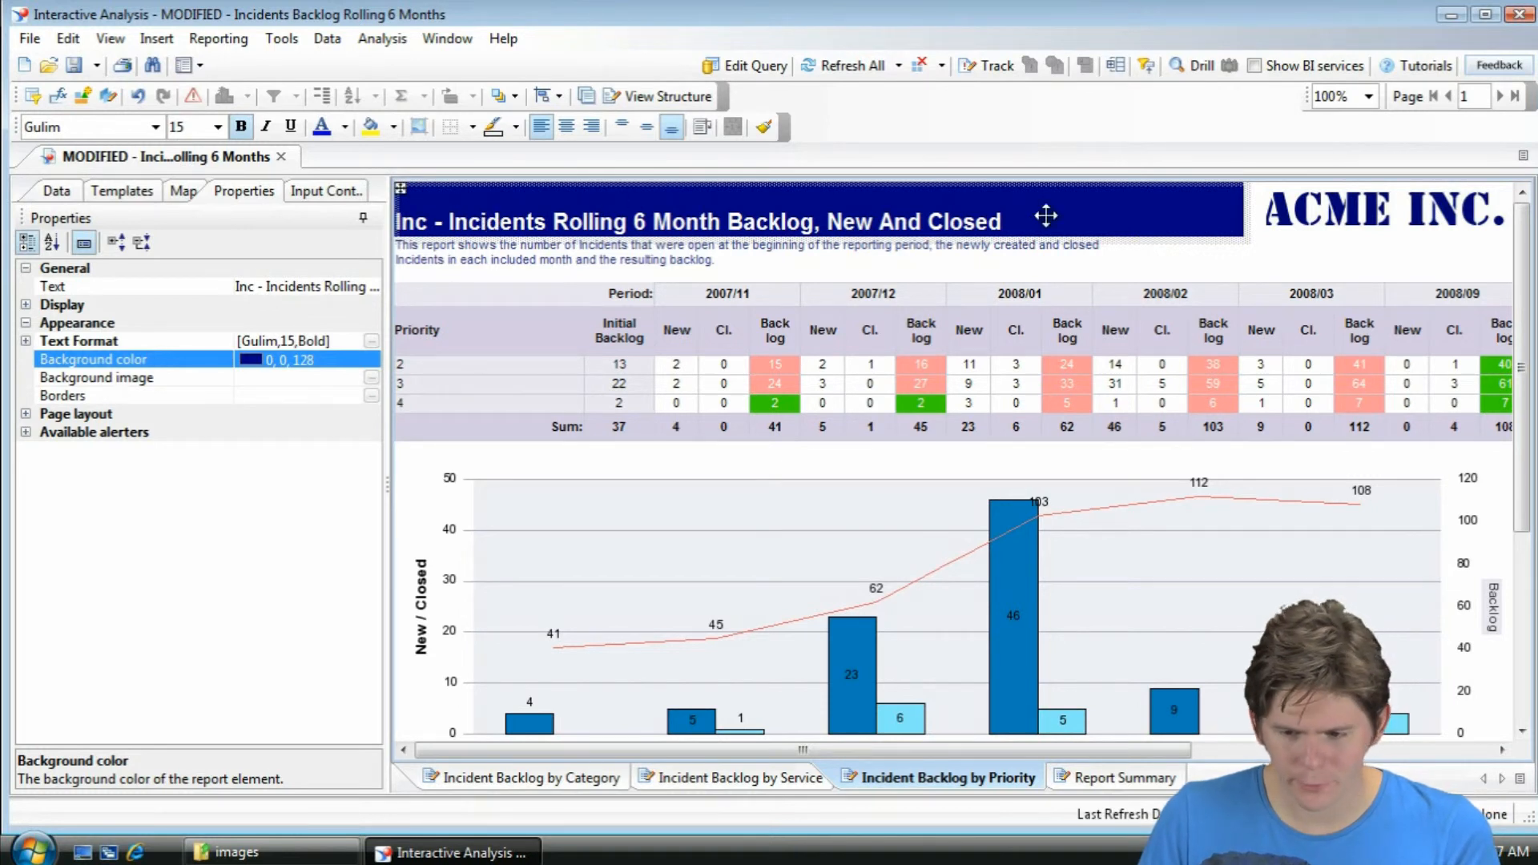
Change the font of the report title text to Courier New, keeping it bold at size 15.
click(370, 342)
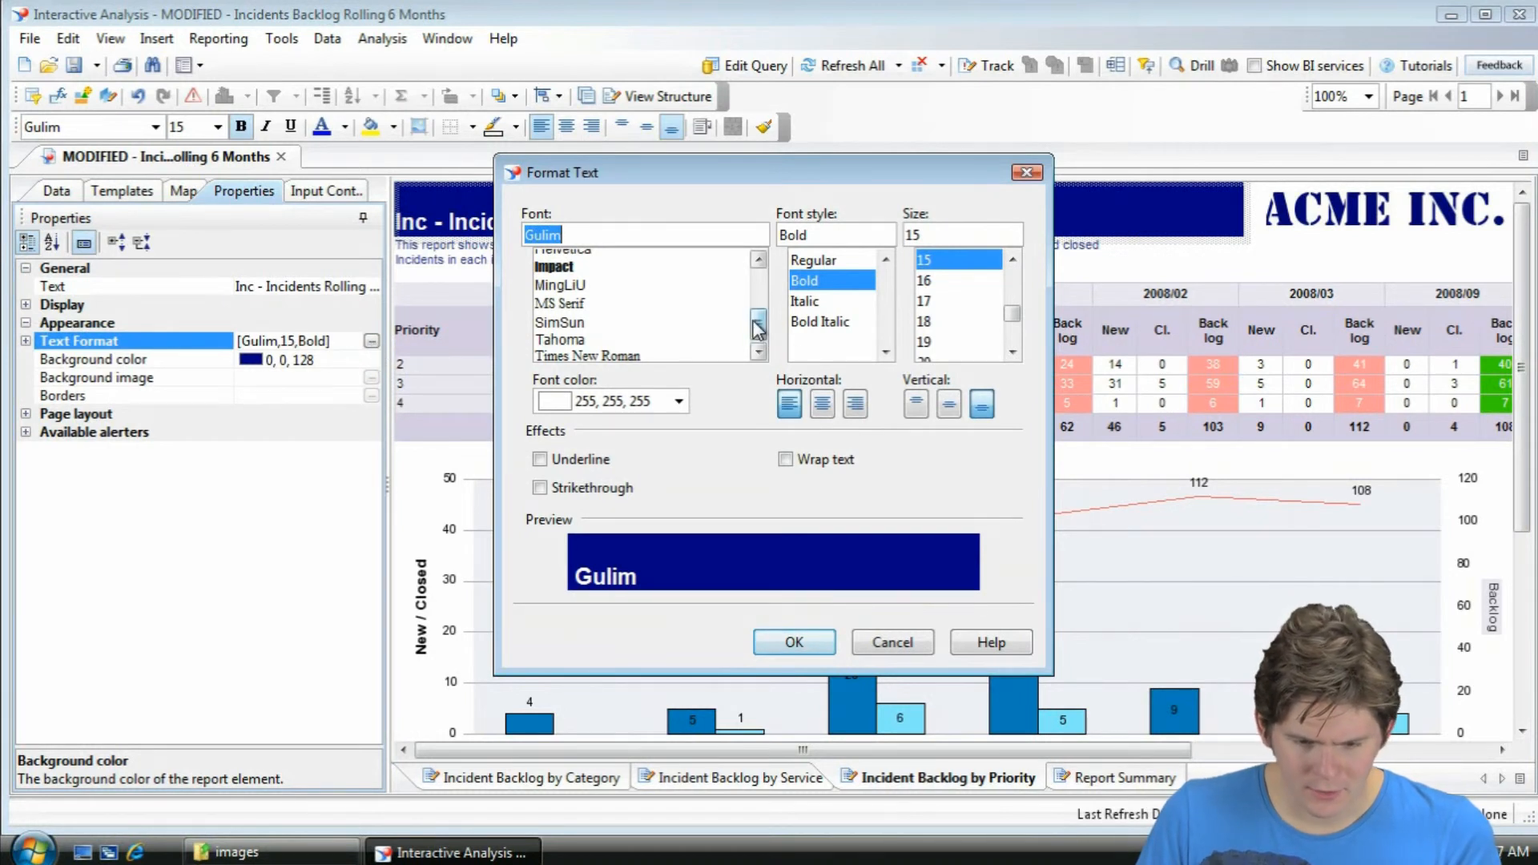
drag(761, 331, 770, 293)
click(695, 322)
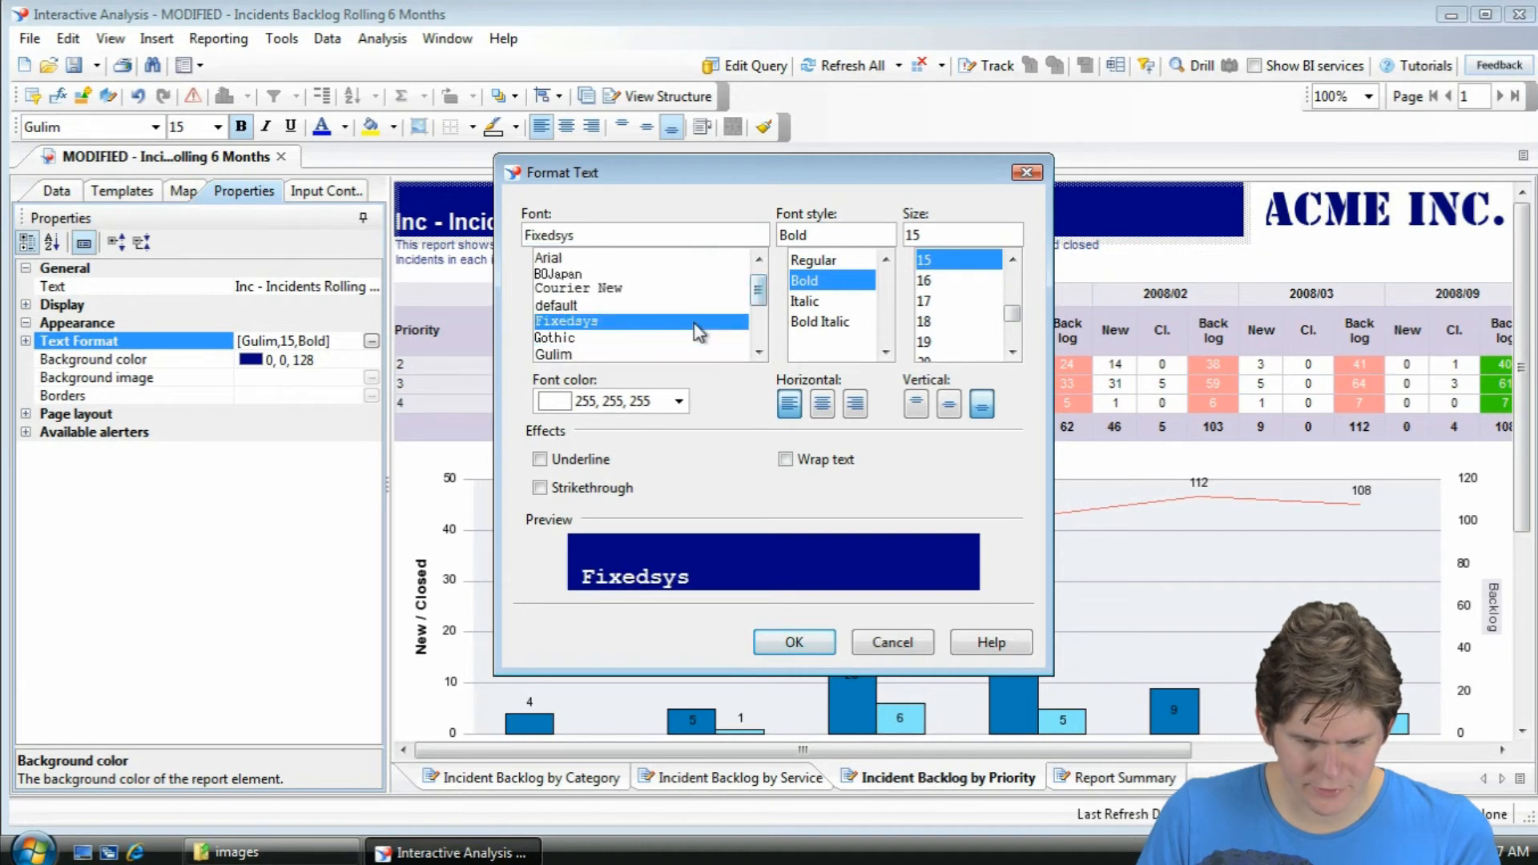
click(637, 289)
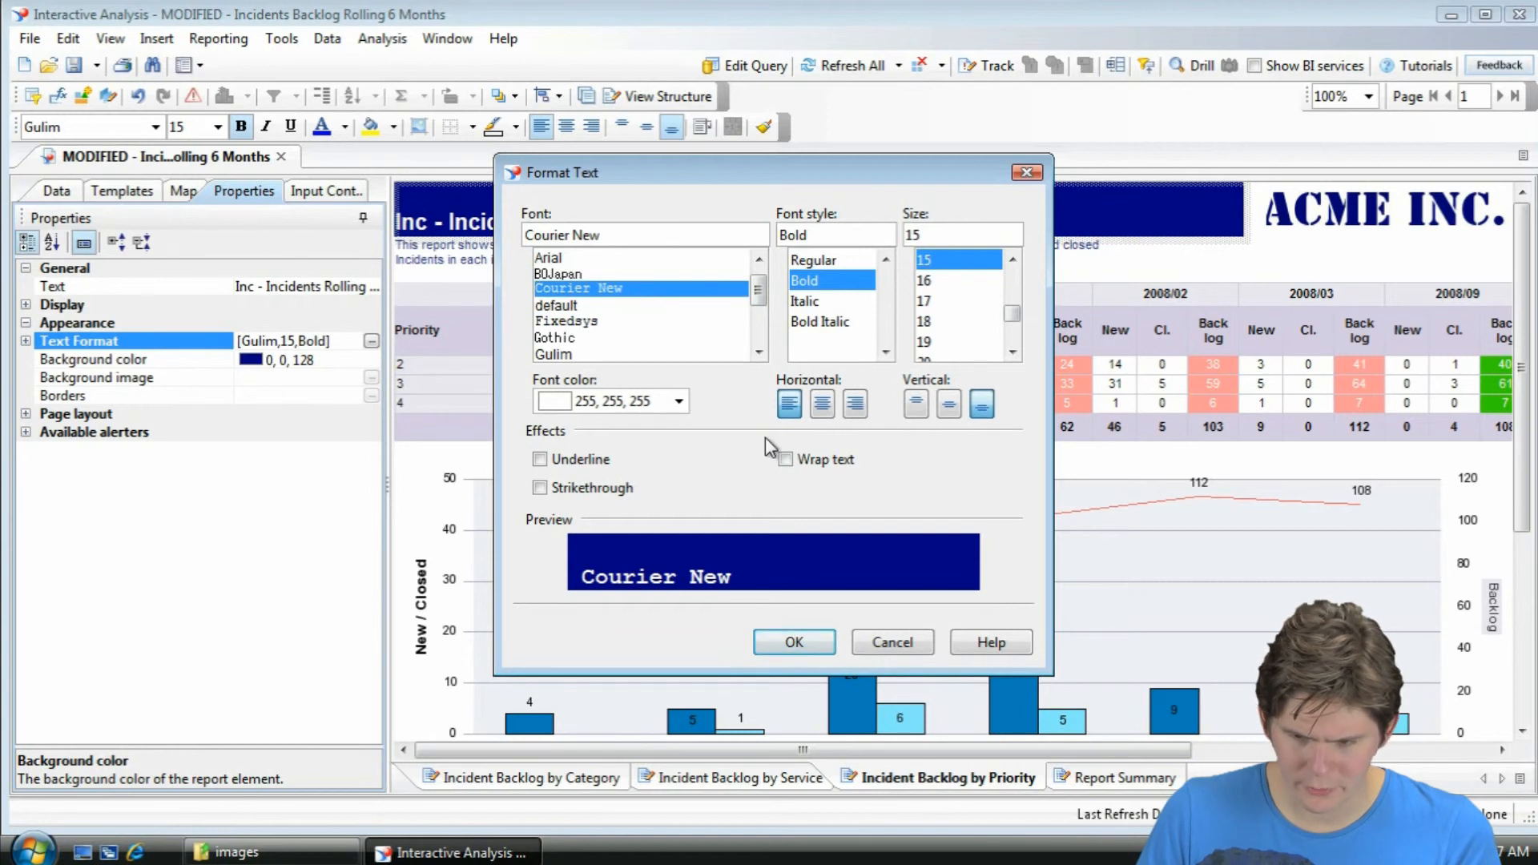
click(793, 641)
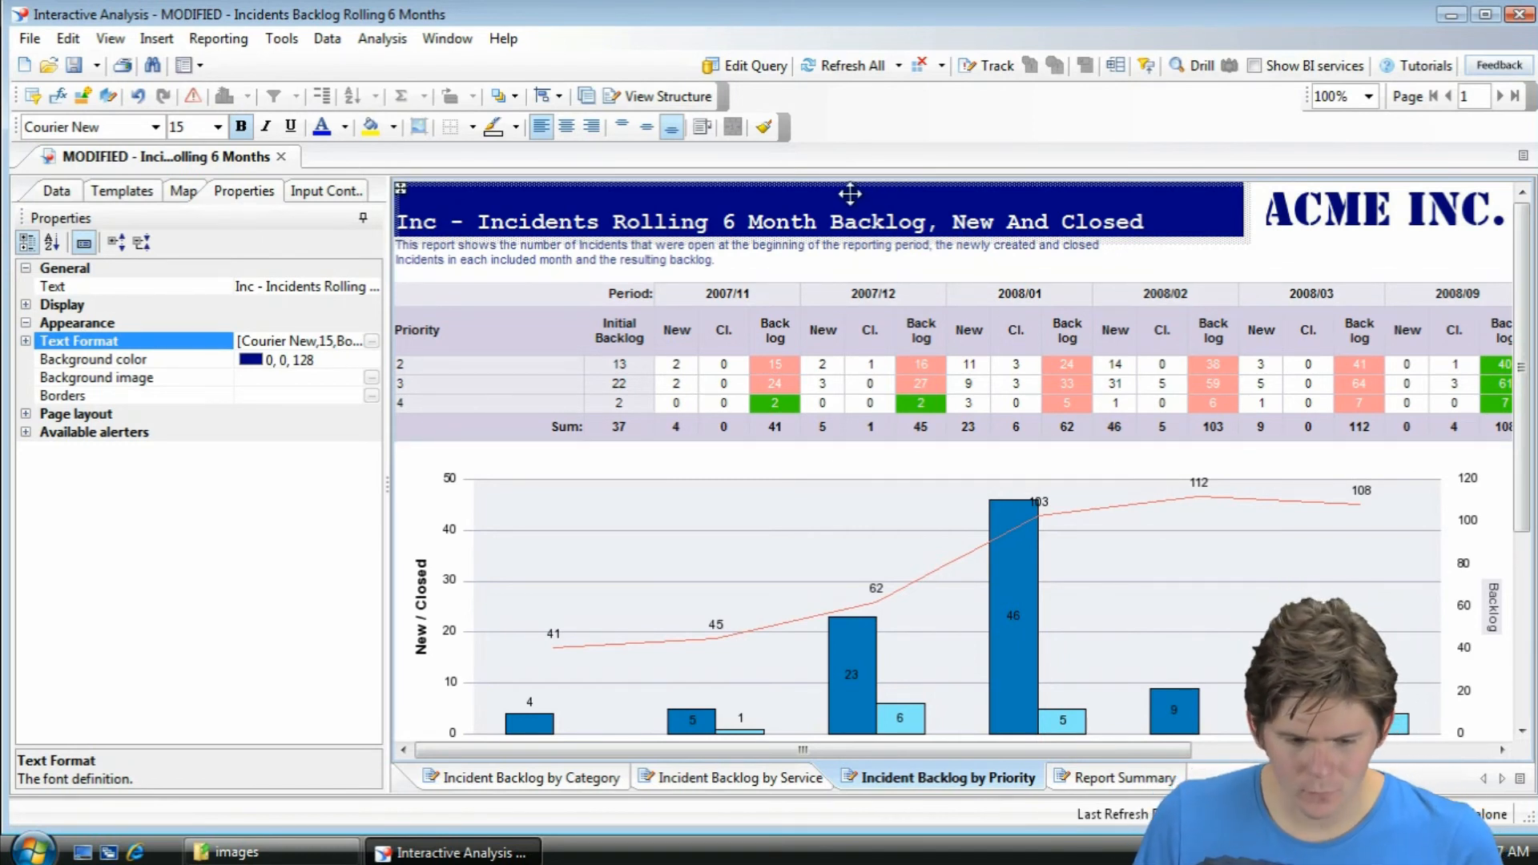
scroll(1172, 529, down, 1)
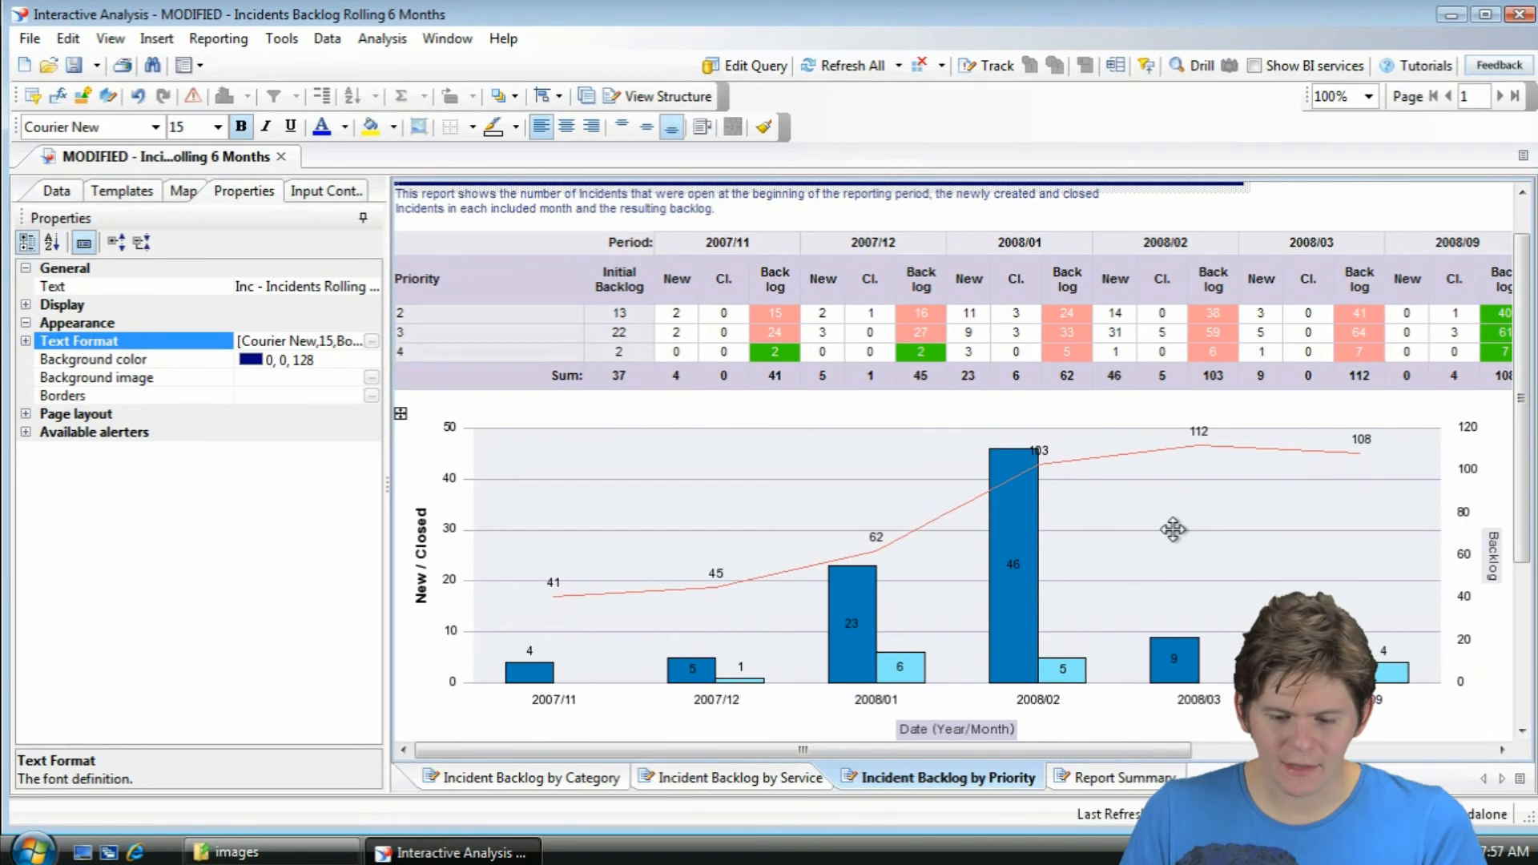